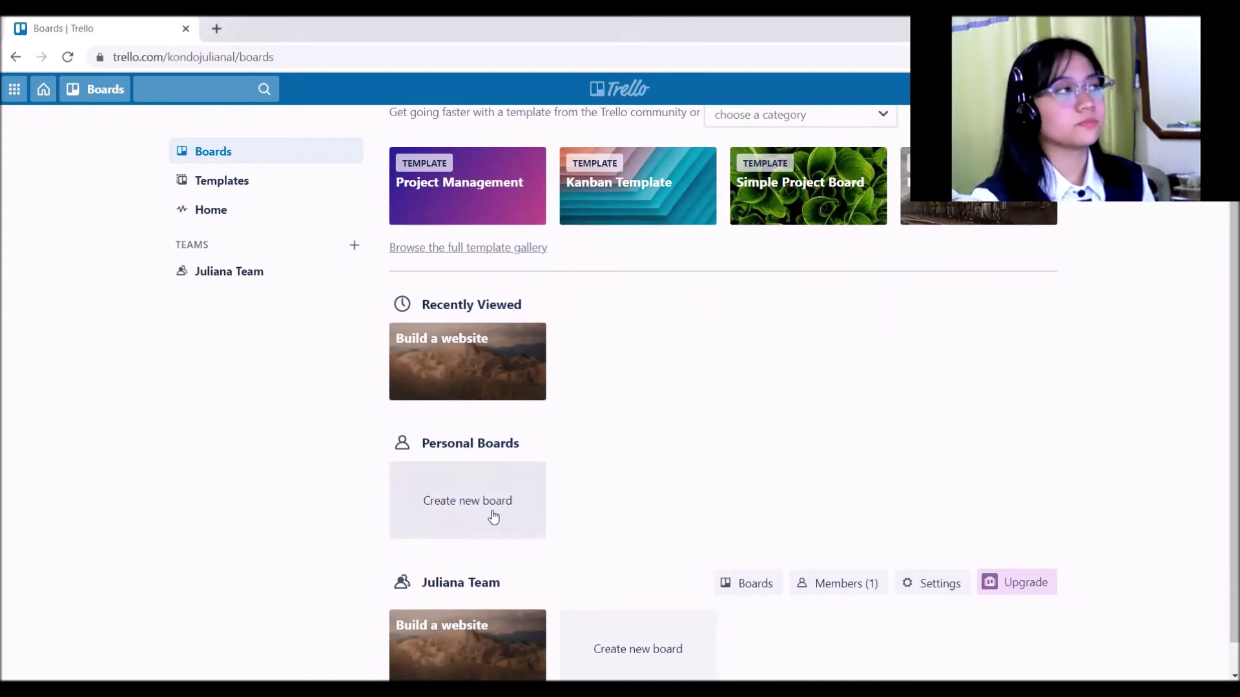
Start a new board titled "Build a website" and keep its visibility set to Team.
click(492, 515)
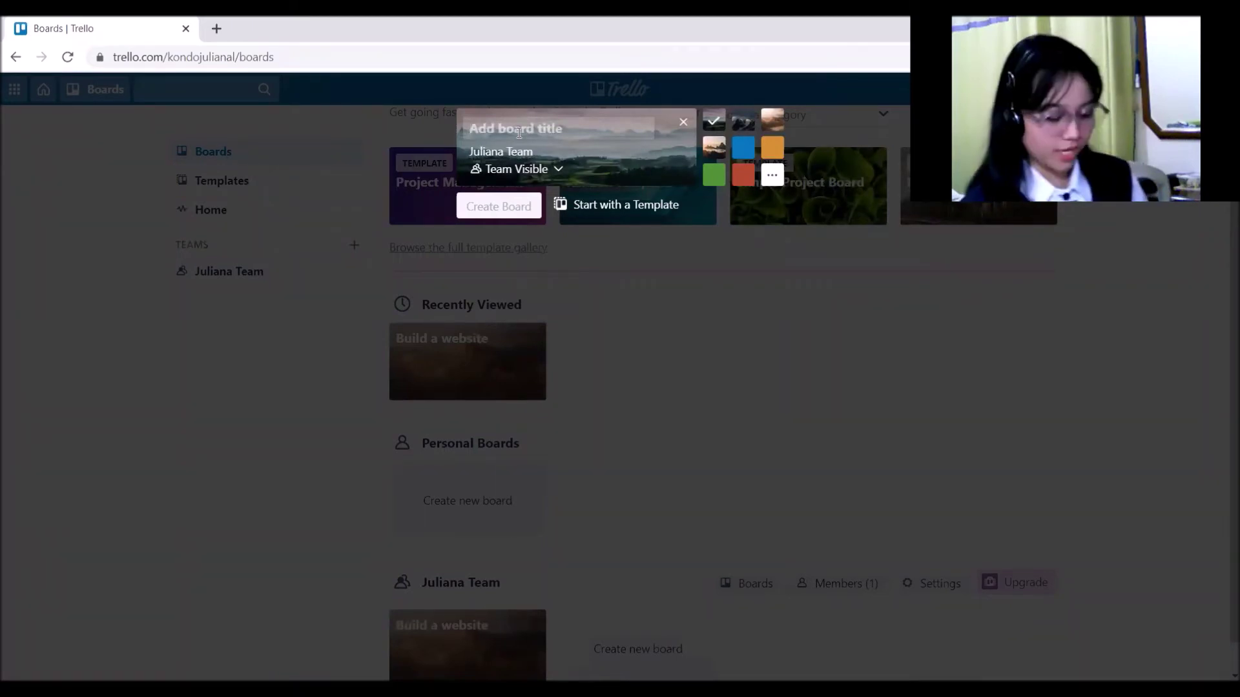
text(Build)
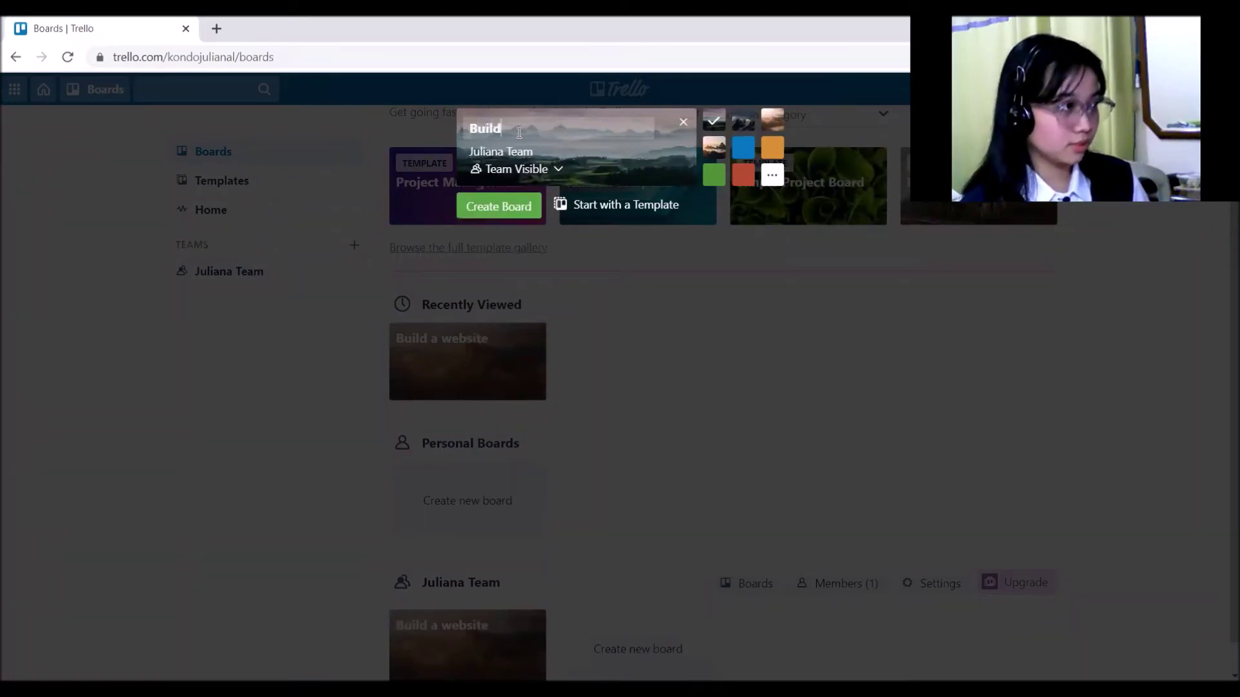
text( a website)
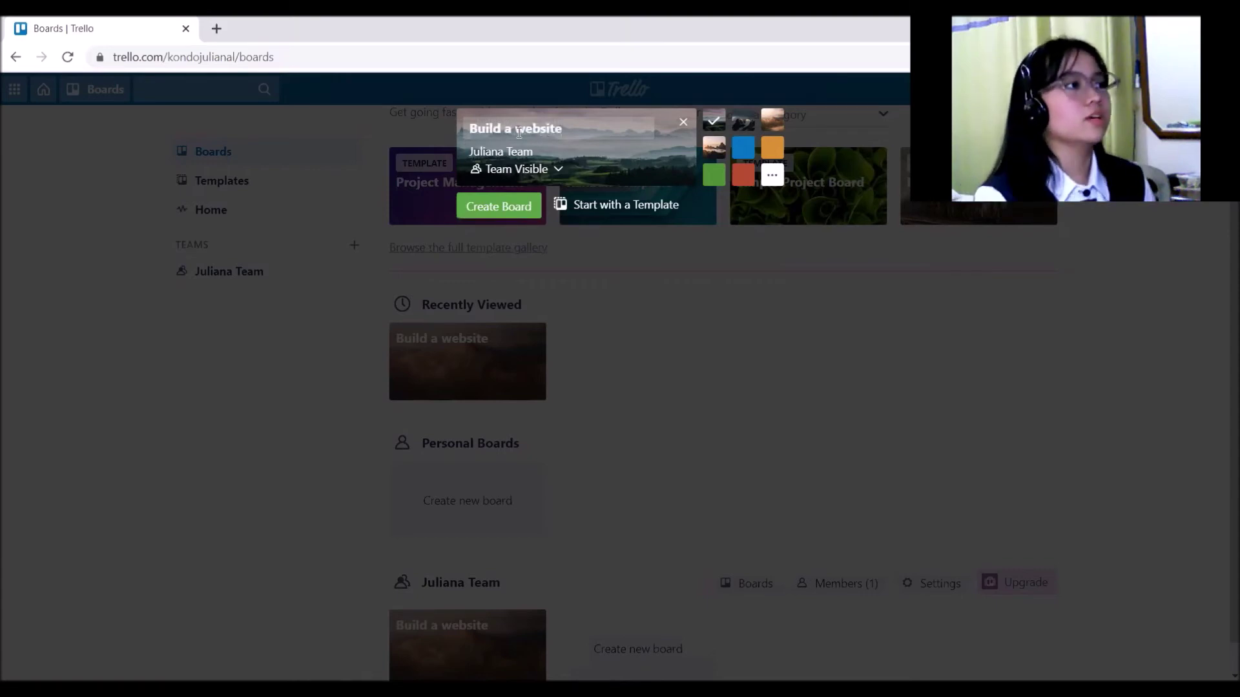
click(570, 170)
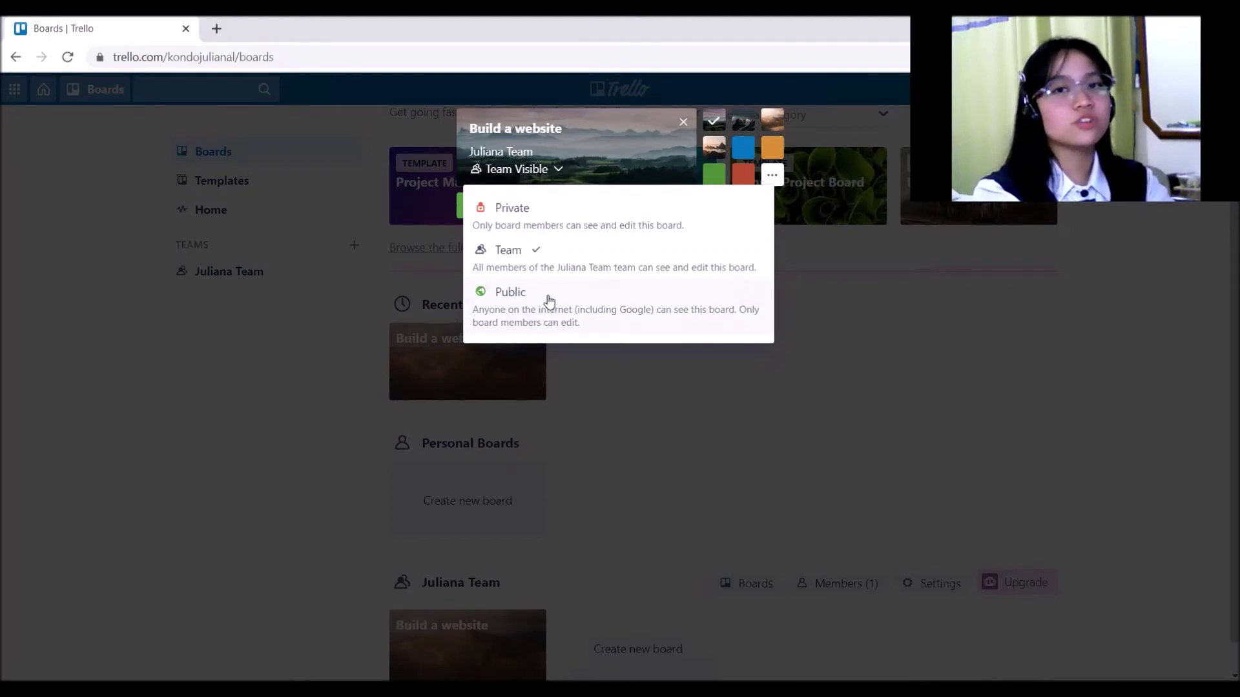
click(559, 264)
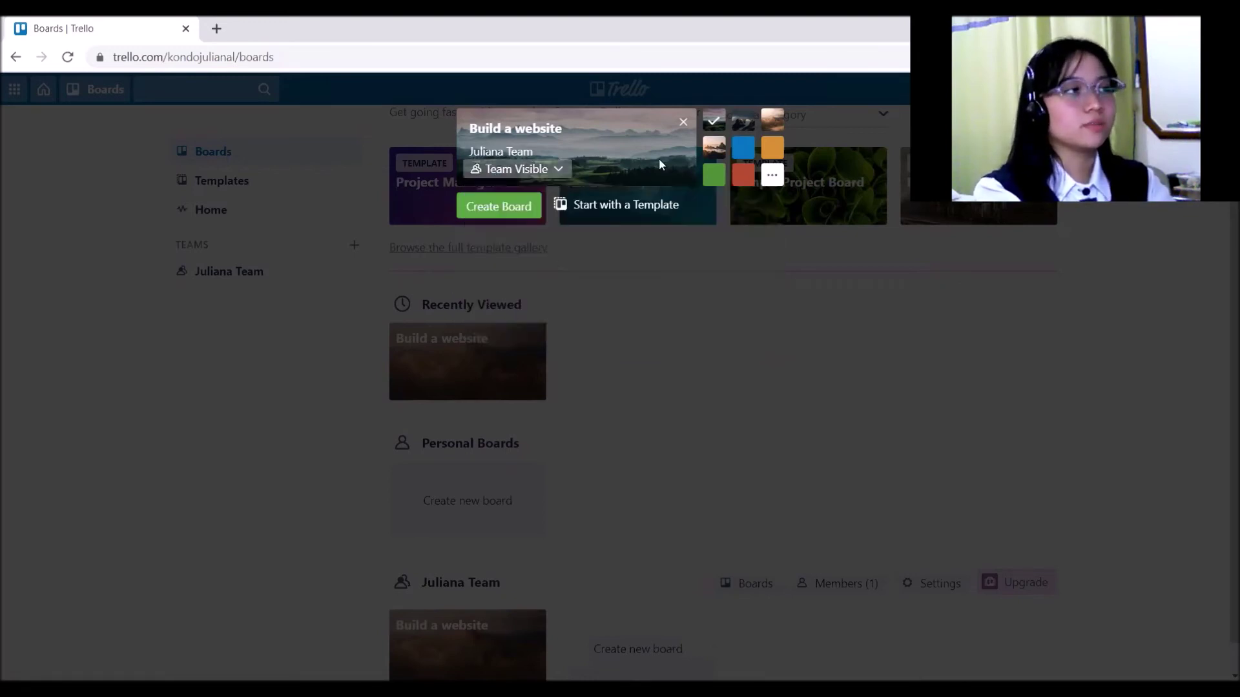
Try out several suggested photo backgrounds and the green color for the new board.
click(736, 129)
click(772, 120)
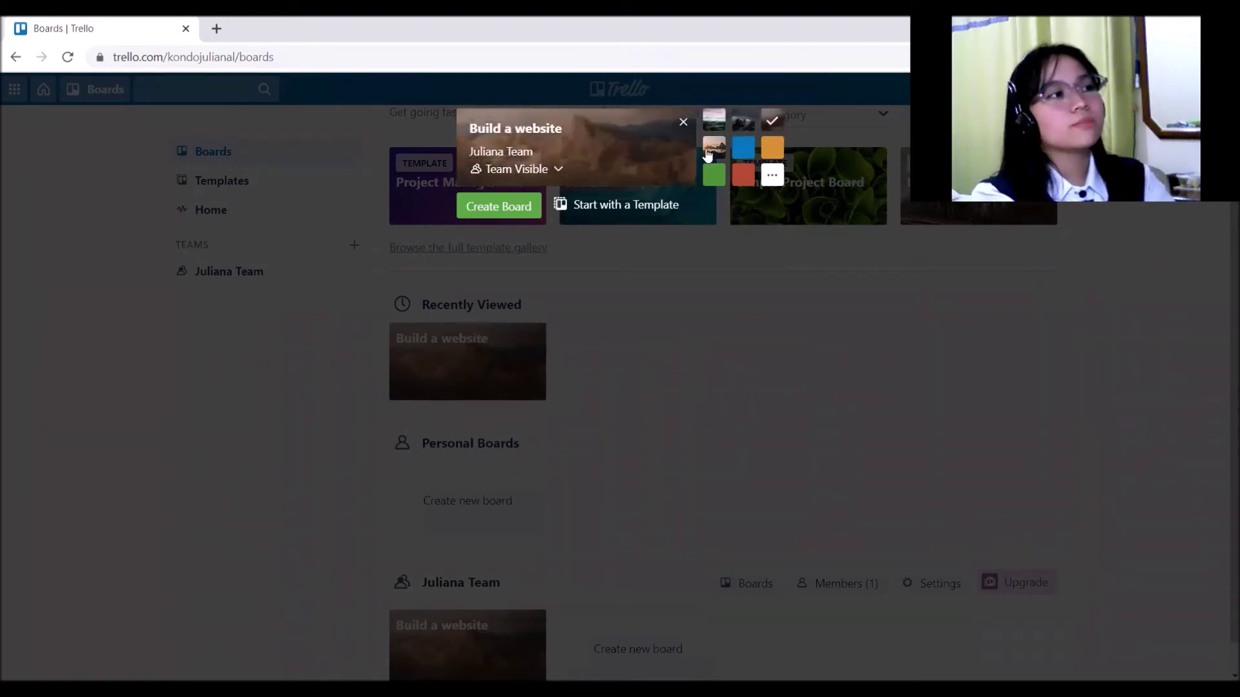
click(722, 150)
click(772, 149)
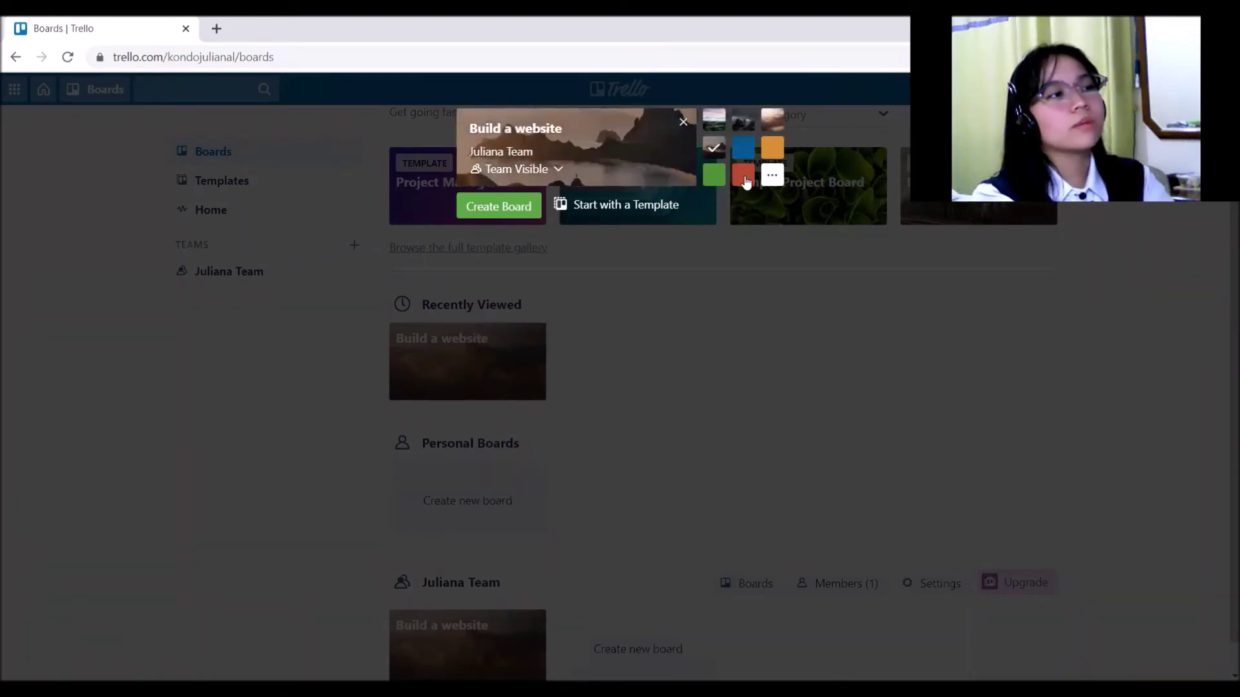
click(723, 178)
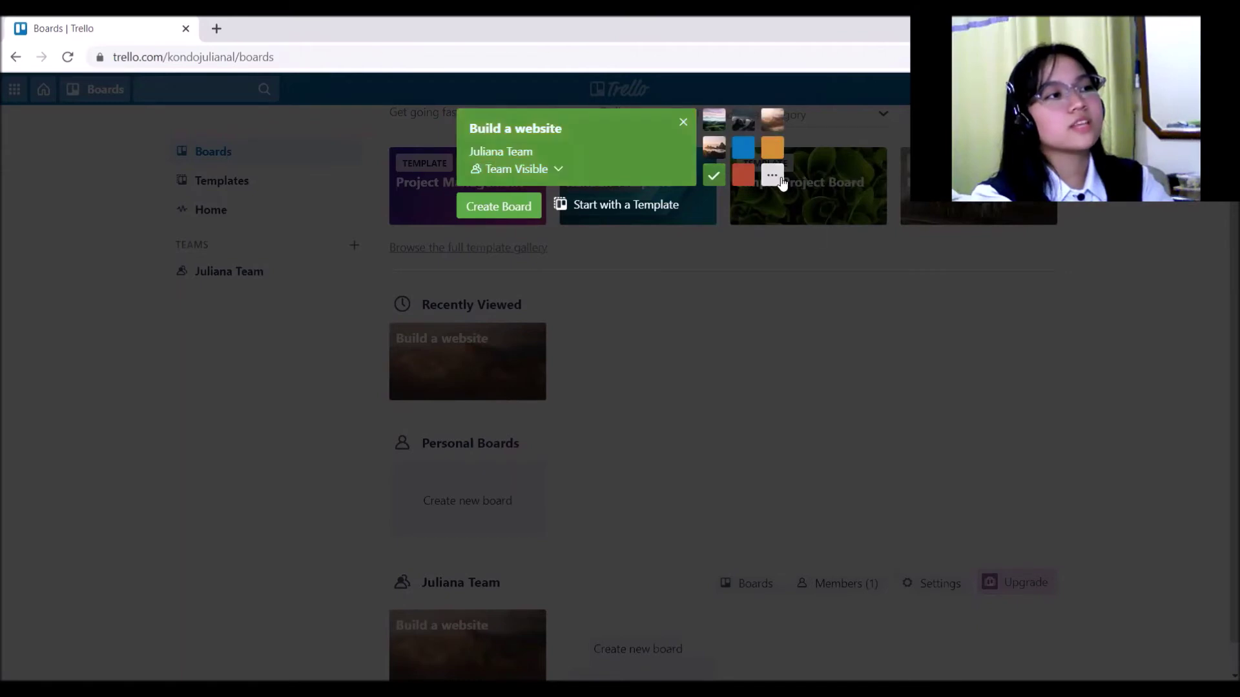
Pick the misty rock pillars photo from the extended backgrounds and create the board.
click(772, 176)
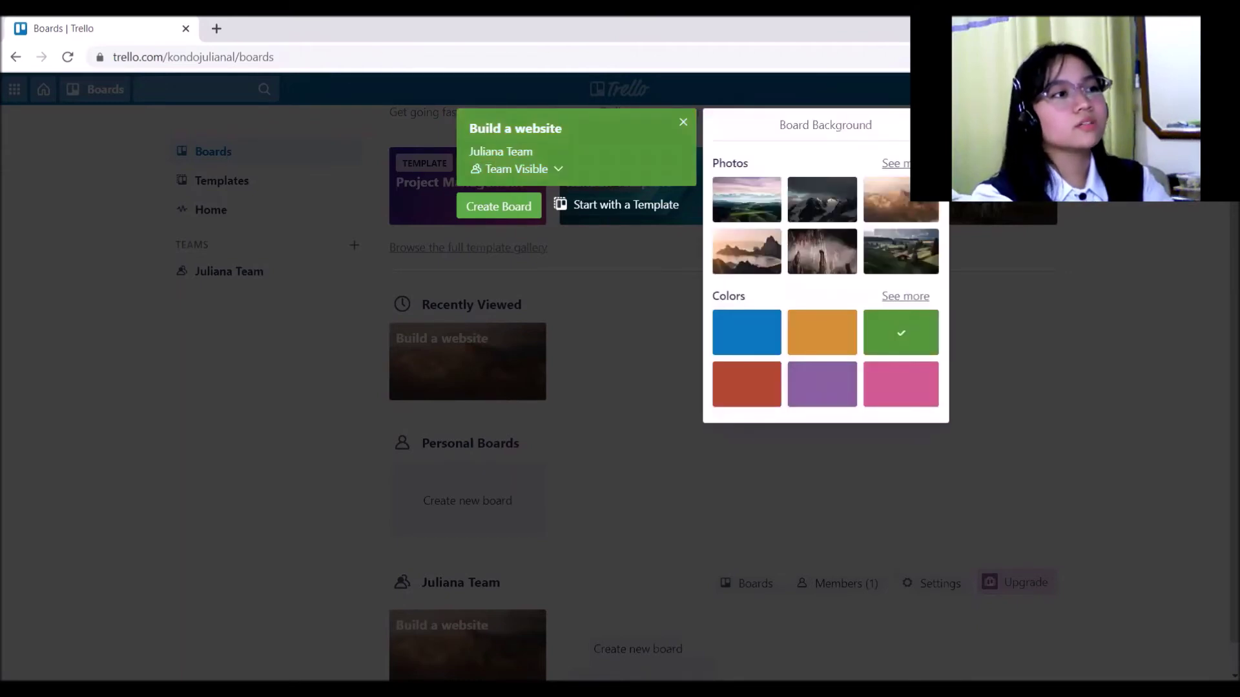
click(829, 247)
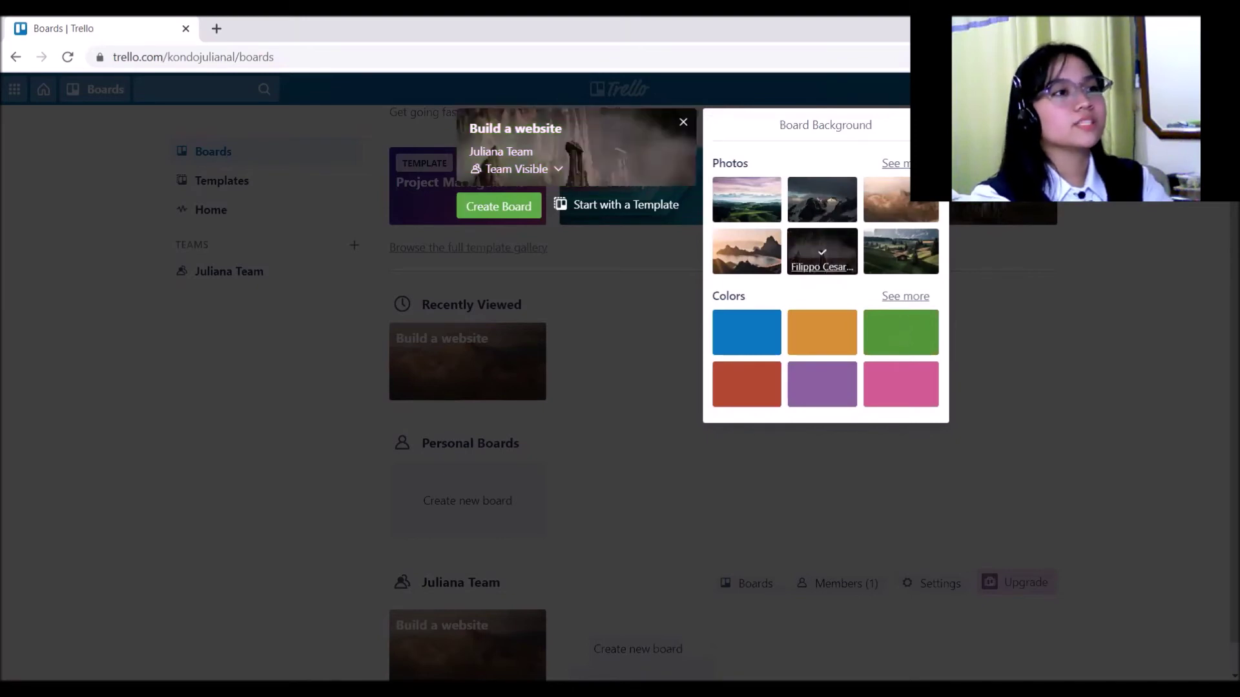
click(516, 207)
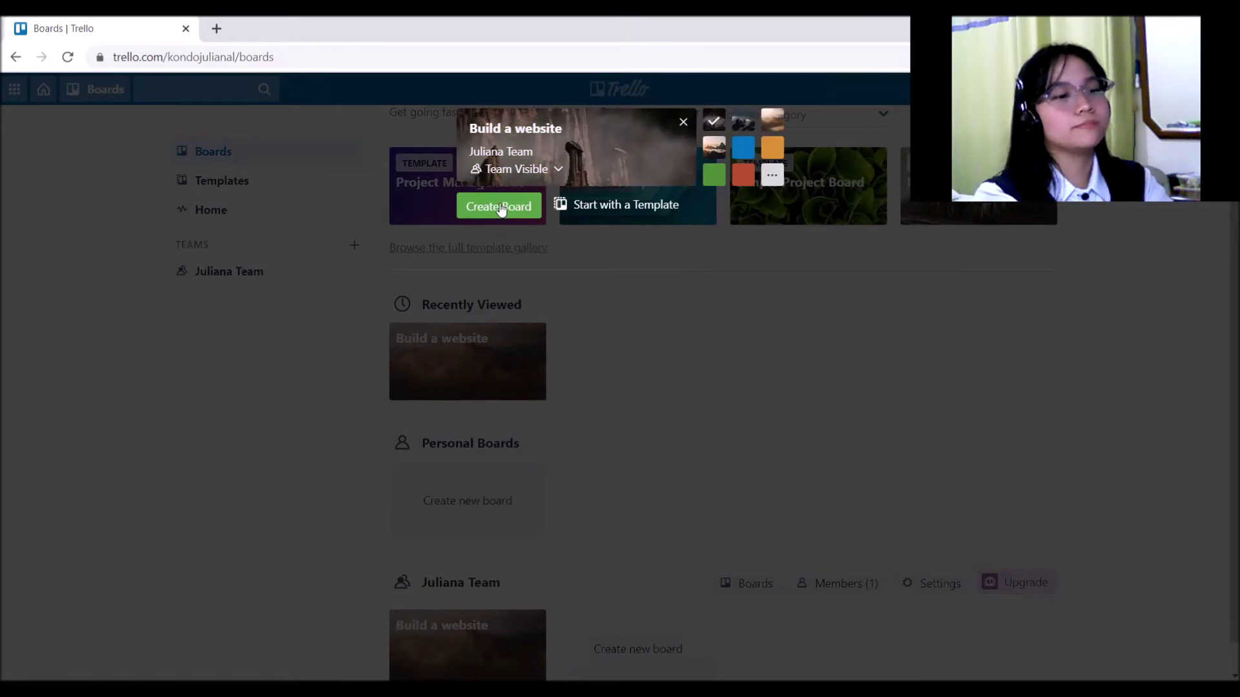
click(501, 208)
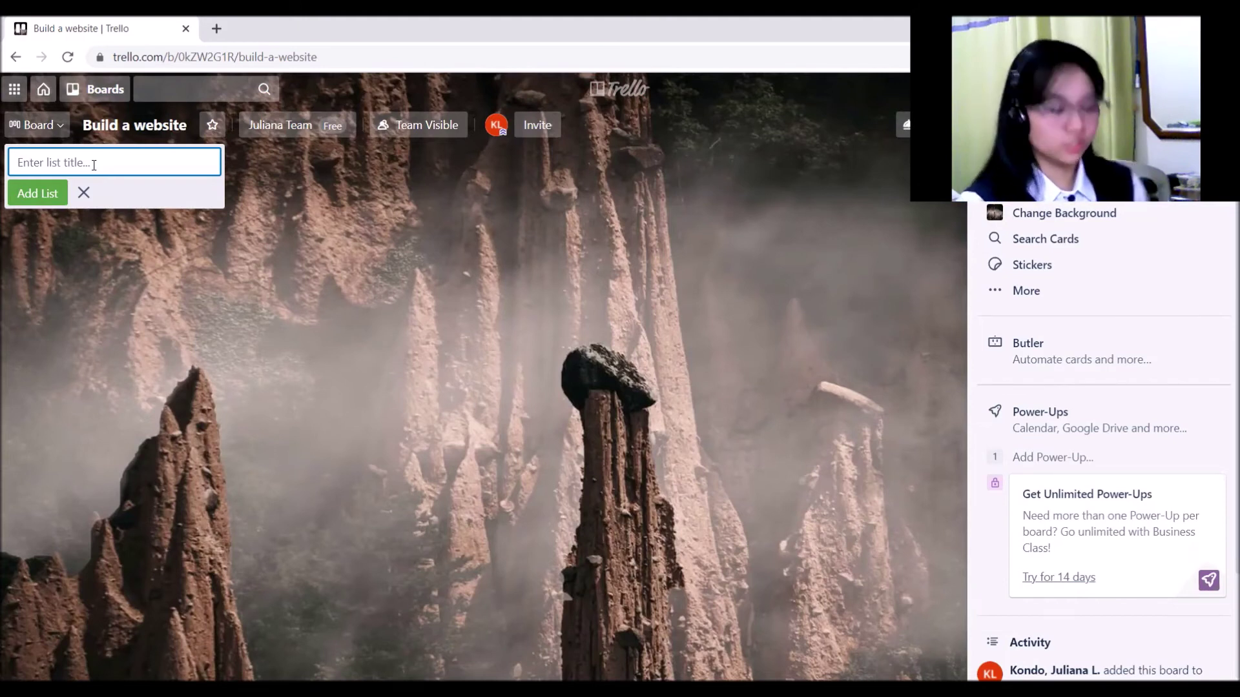
Add a list titled "Home page design" and put a card titled "take here photos" in it.
text(Home page design)
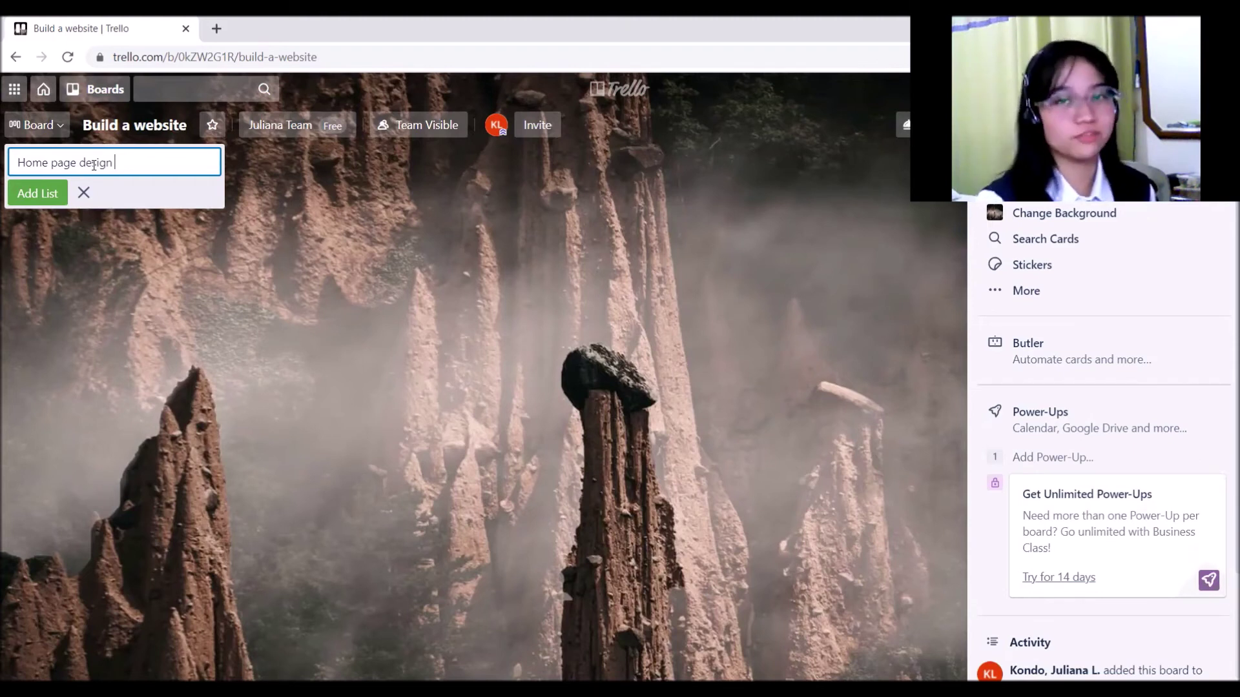
click(44, 204)
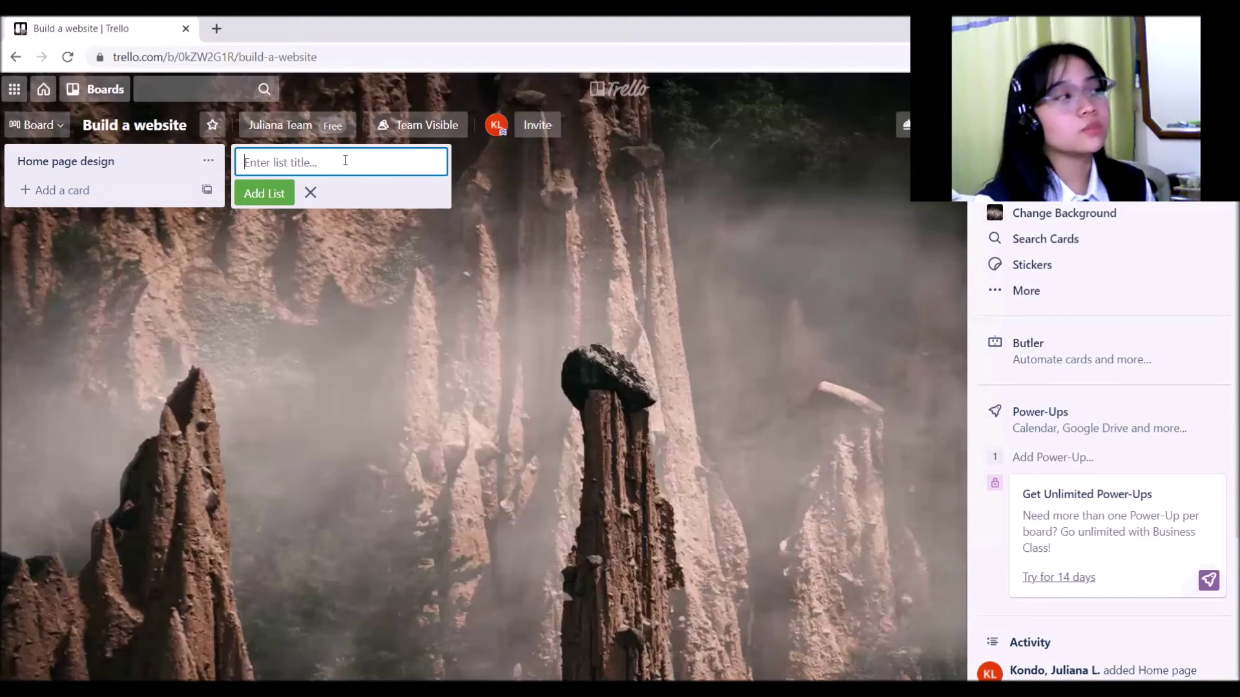
click(84, 191)
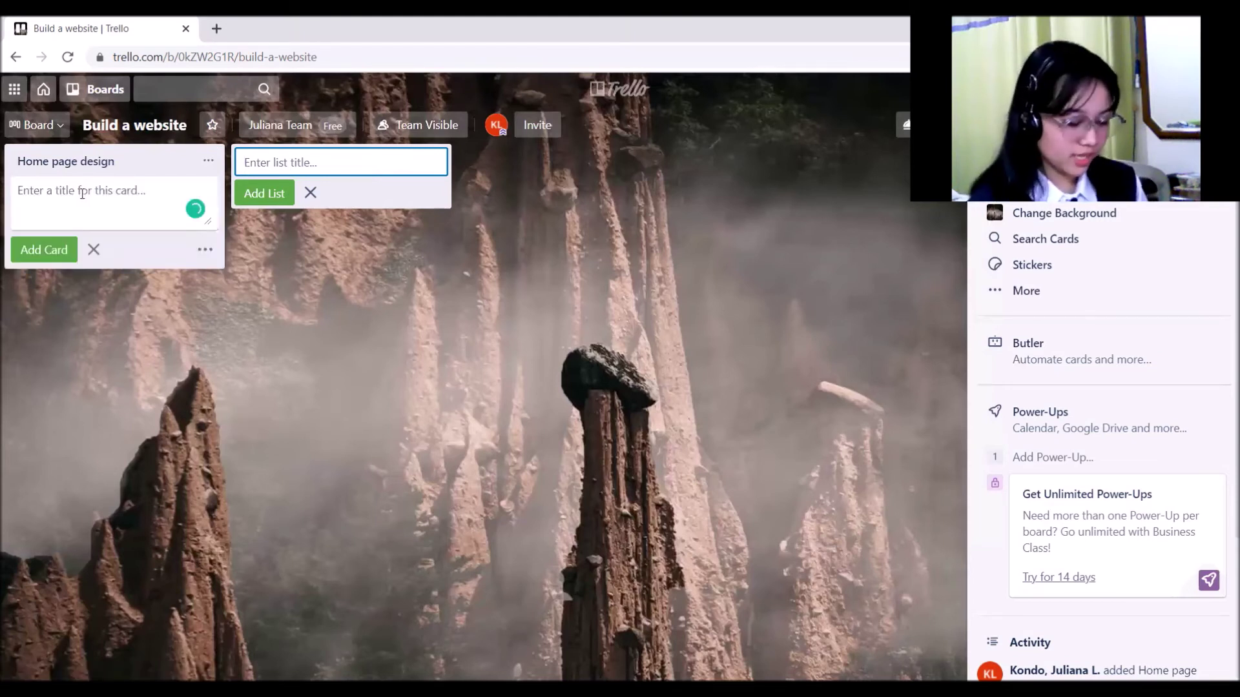
text(take a photo)
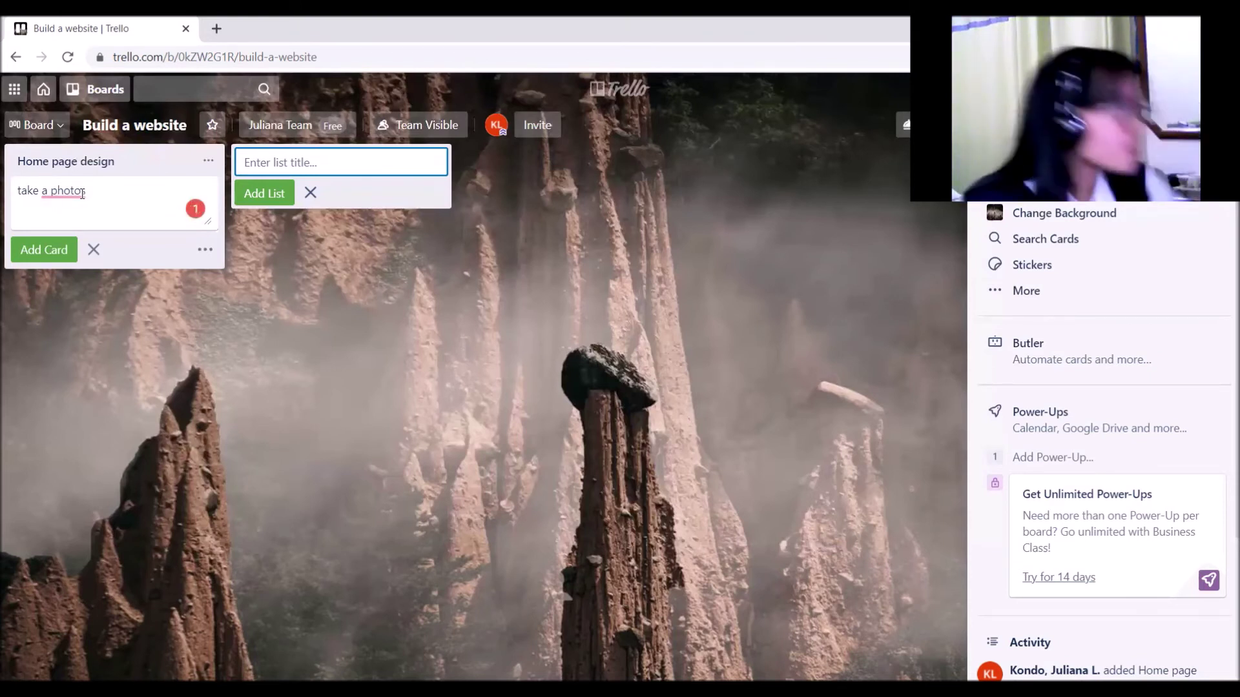
text(s)
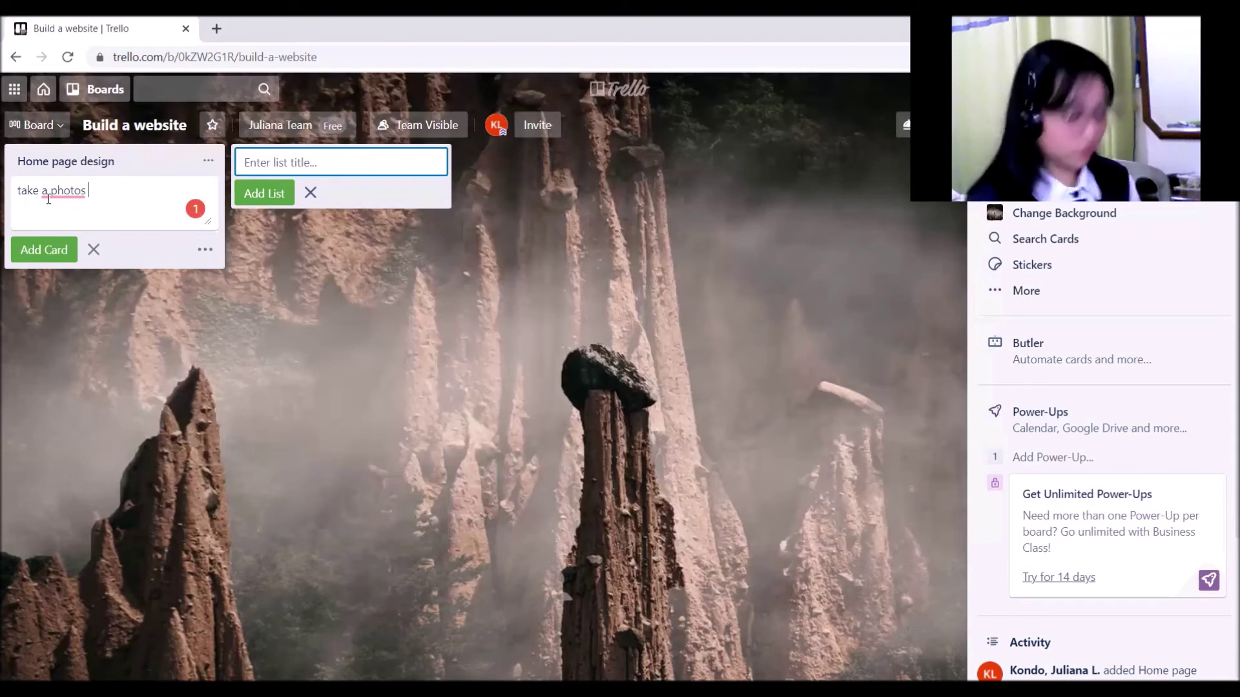
double_click(48, 199)
text(here)
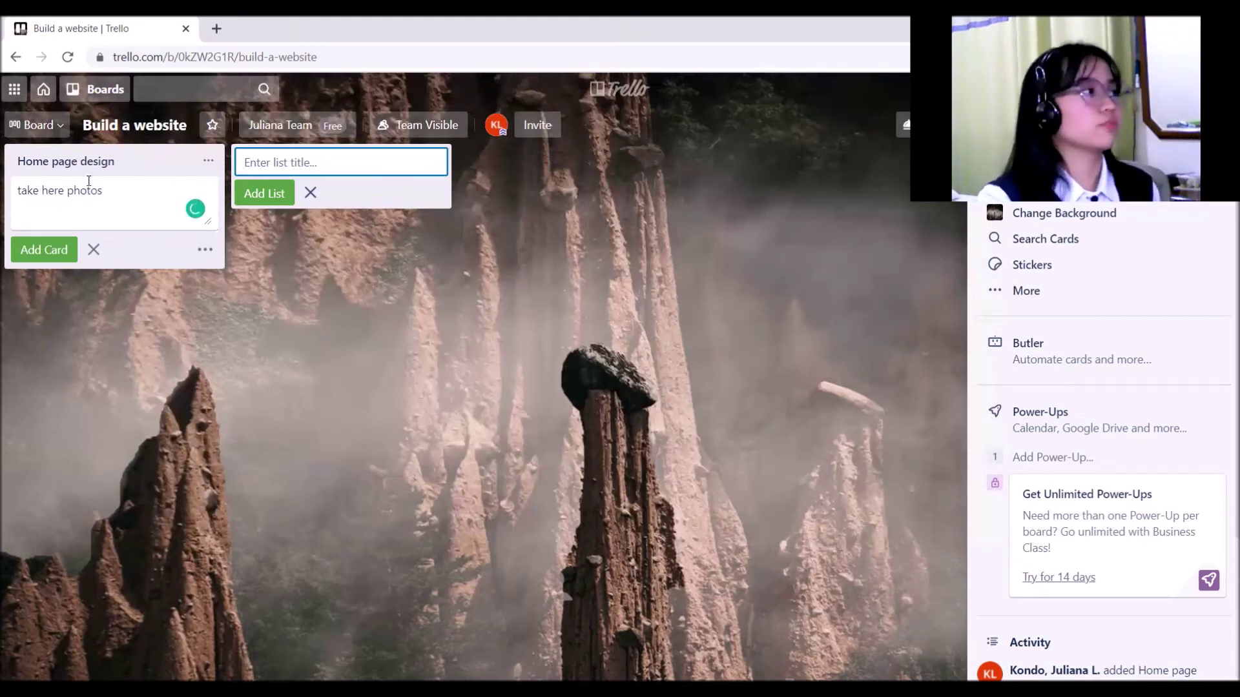
click(44, 251)
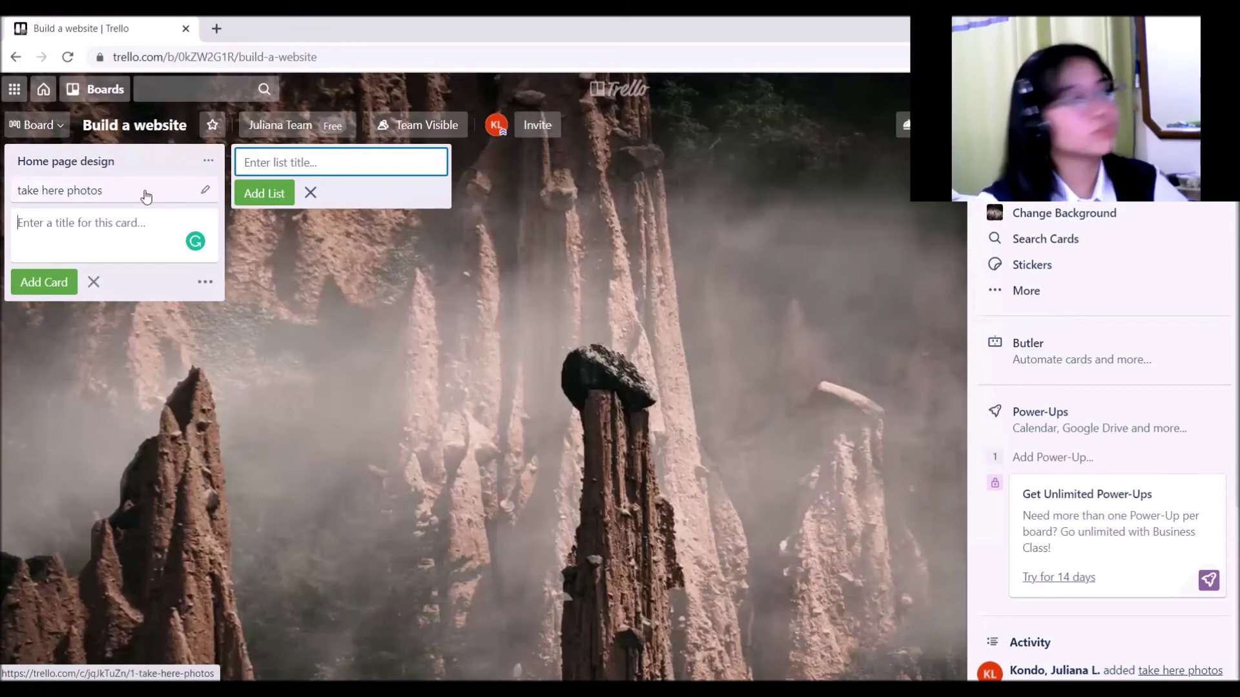
Assign the listed board member to the "take here photos" card.
click(89, 196)
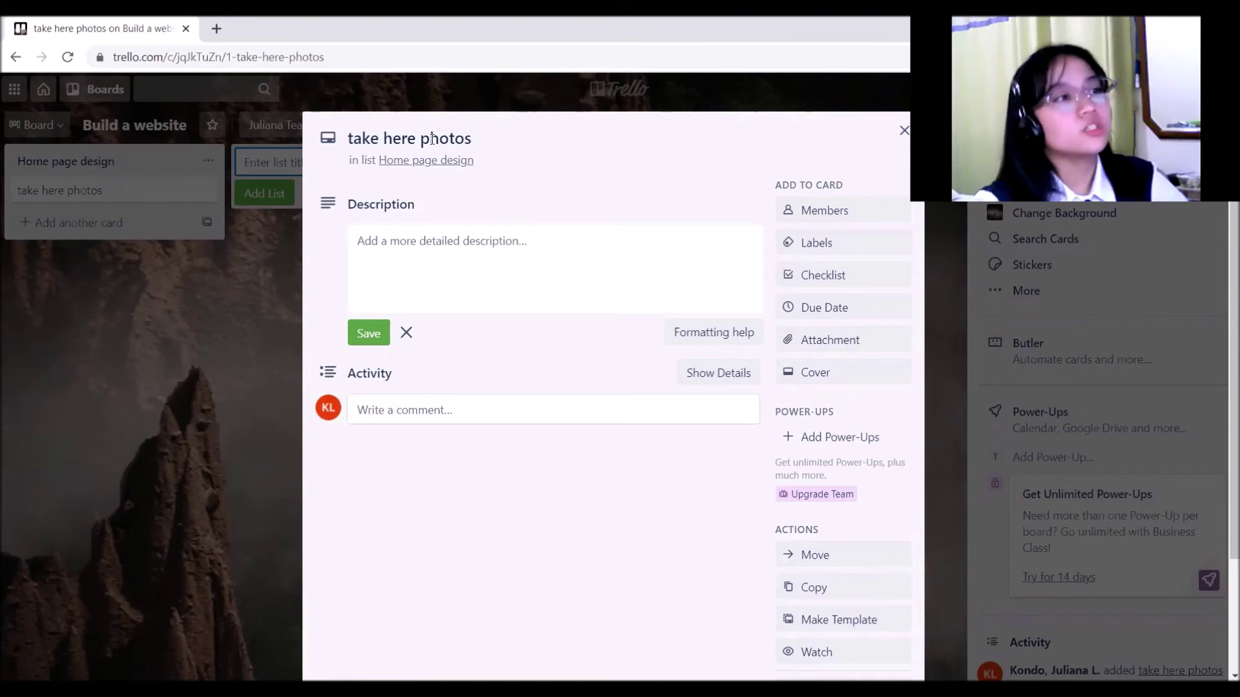
click(839, 215)
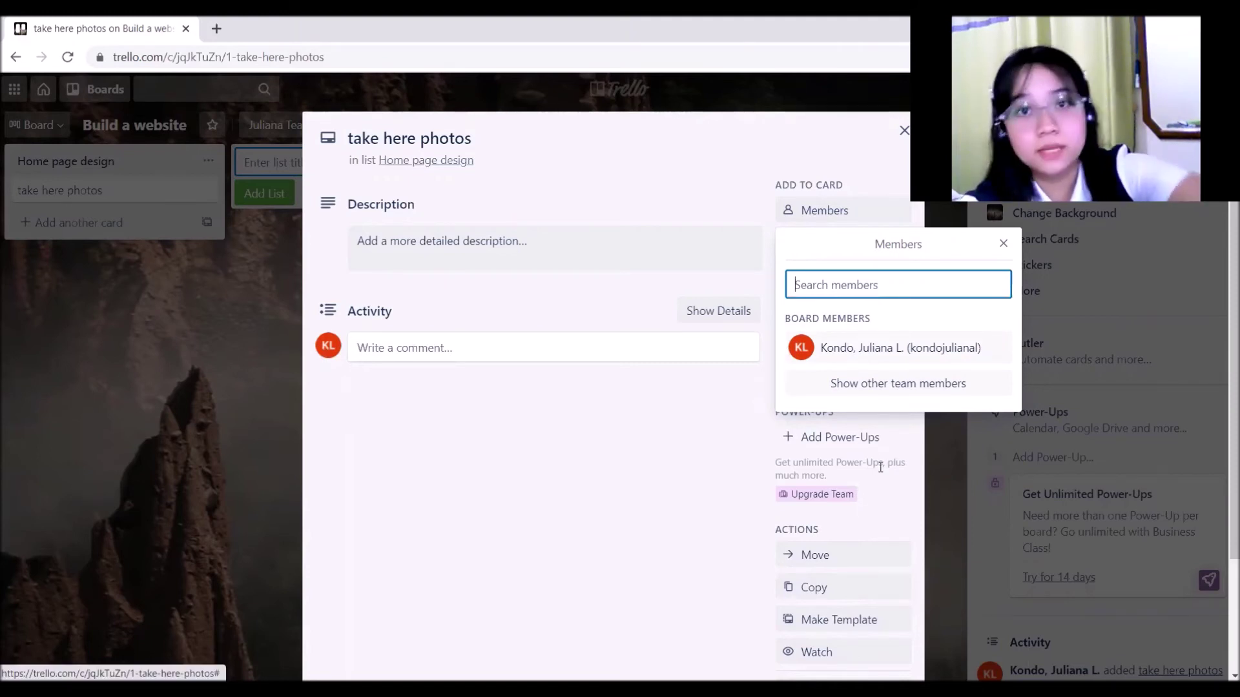
click(866, 349)
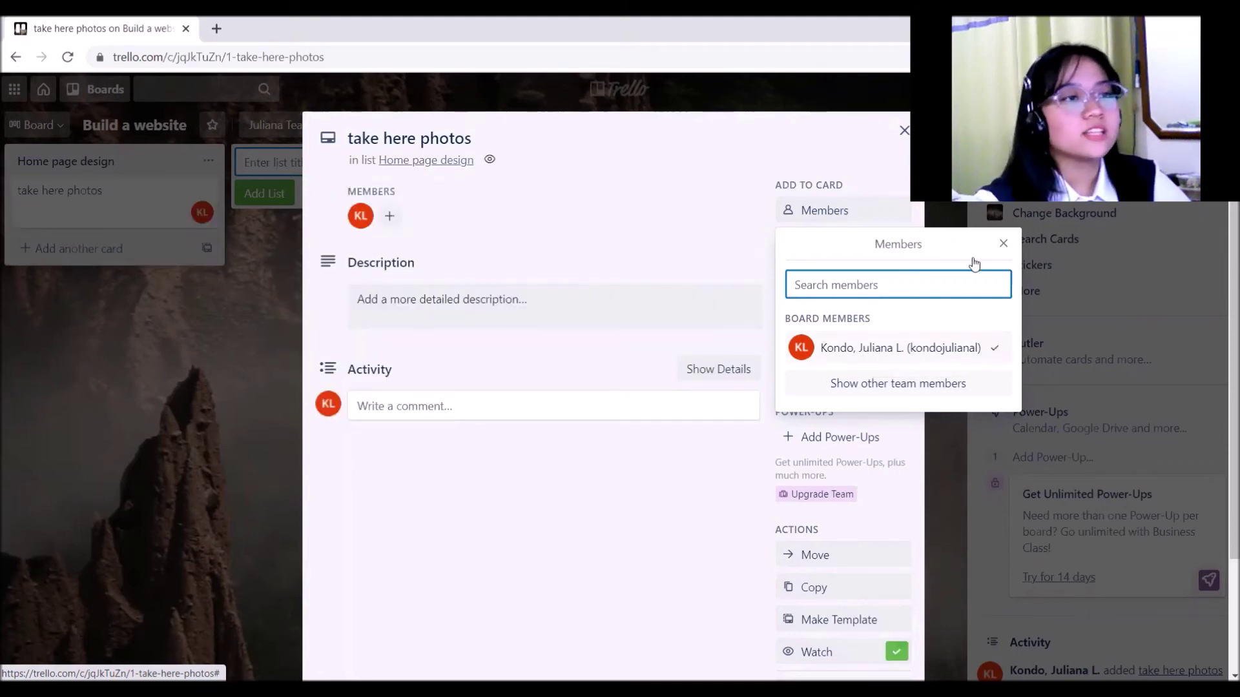
click(1004, 244)
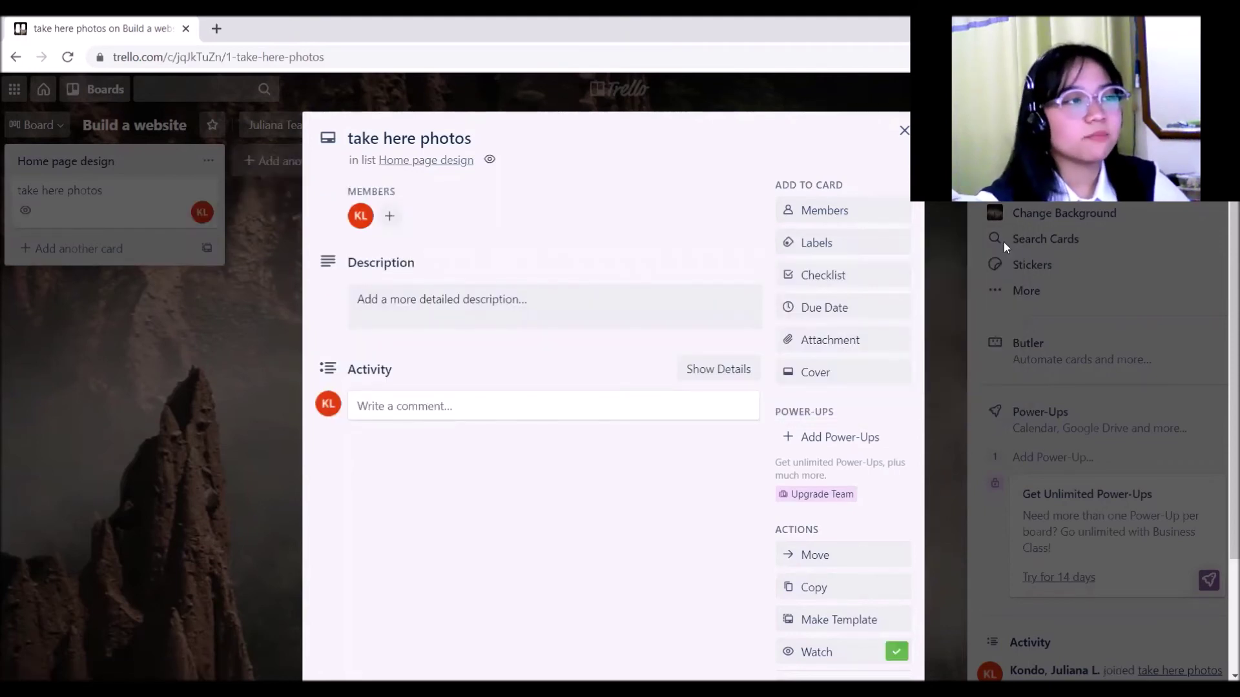
Set the card's due date to 11/24/2020 with a reminder 1 day before, and close the card.
click(832, 319)
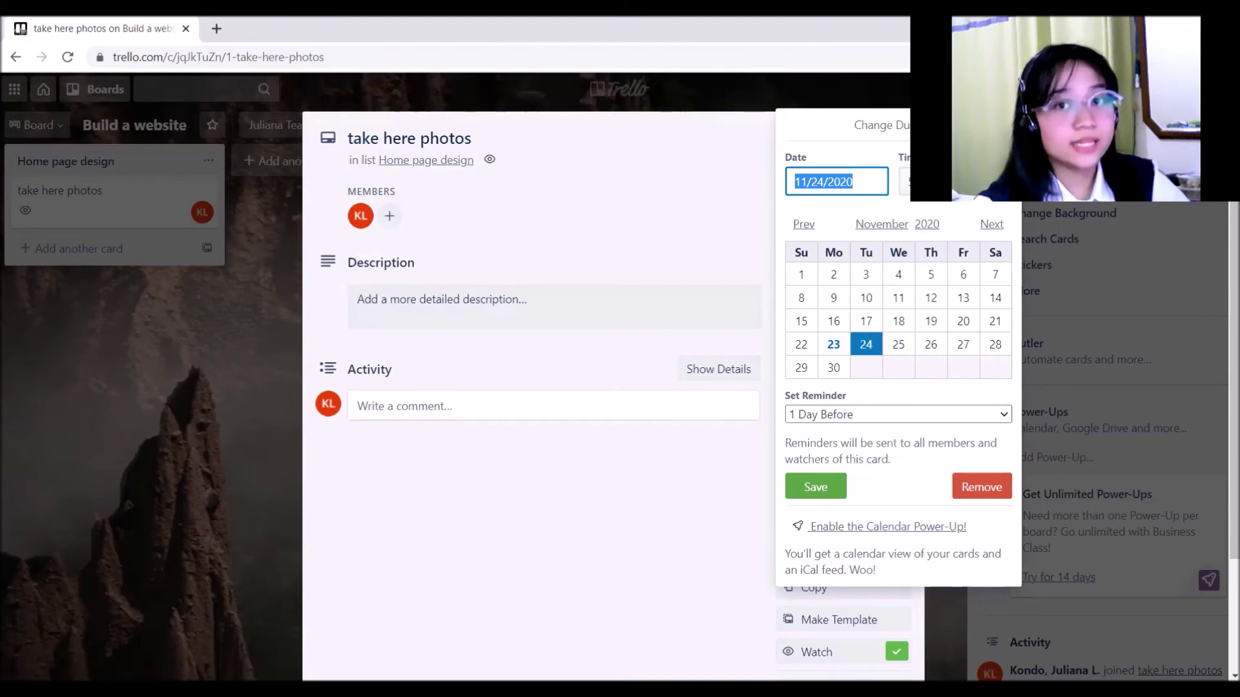
click(833, 486)
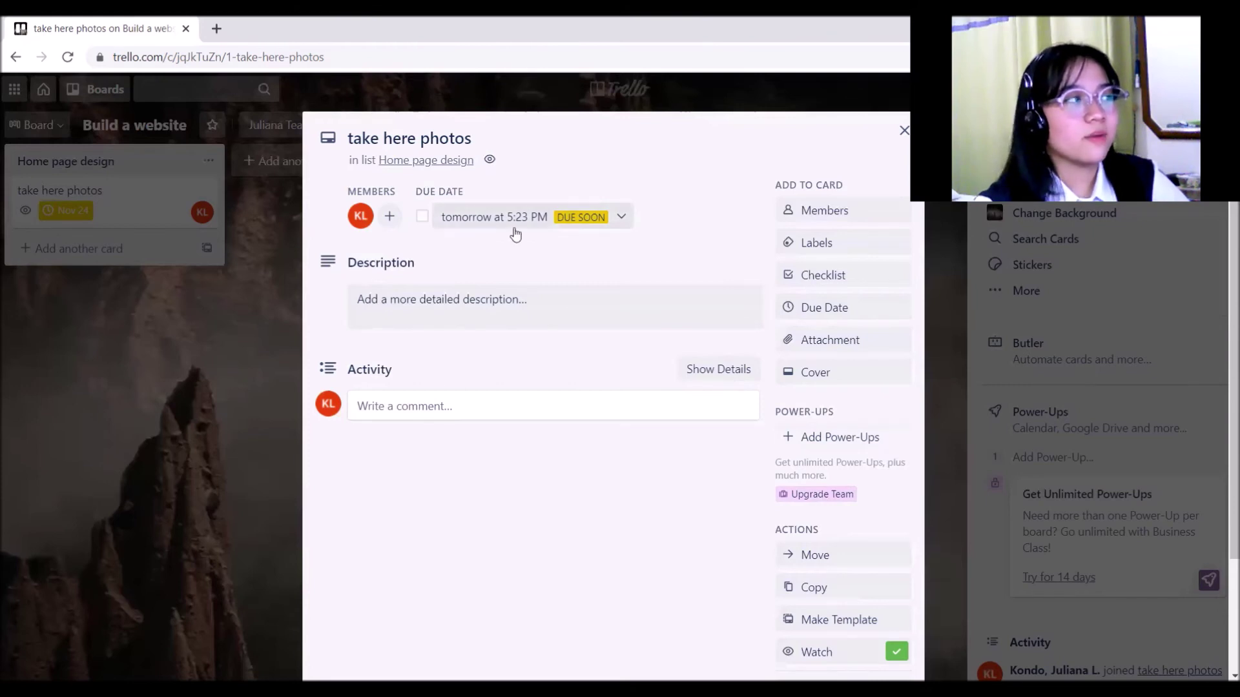
click(901, 136)
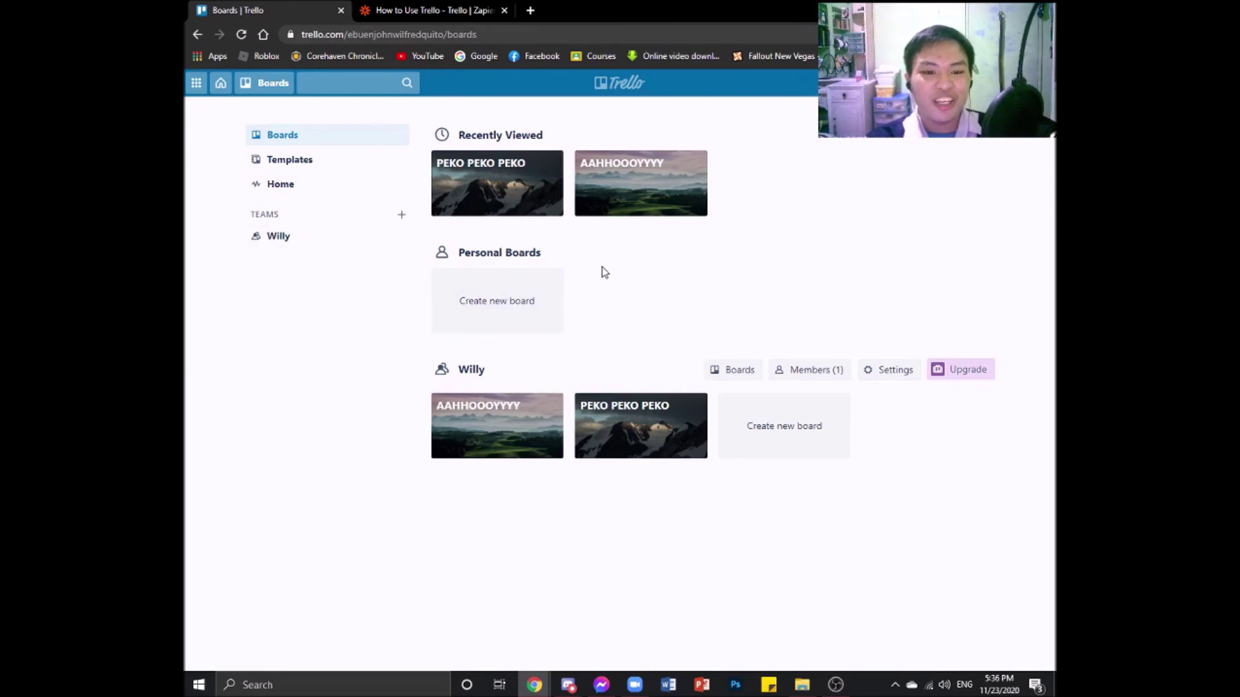
Add the blue label to the "Make a Website" card in the School Work list of the PEKO PEKO PEKO board.
click(503, 191)
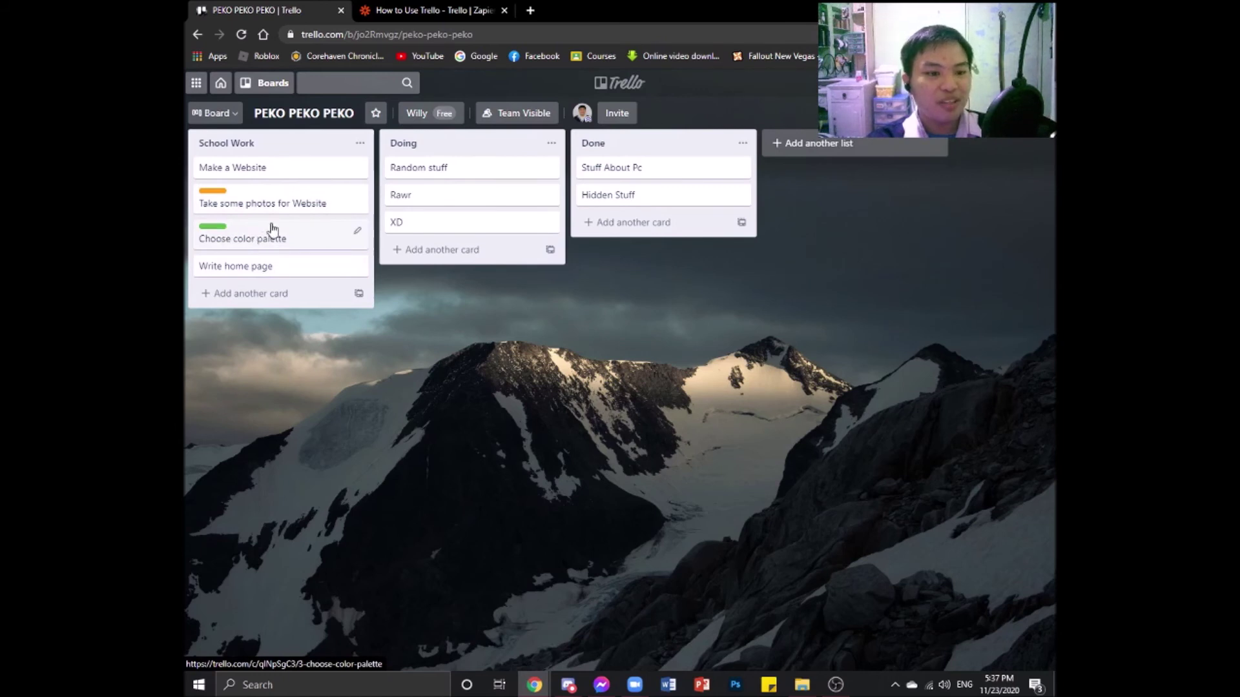
click(314, 170)
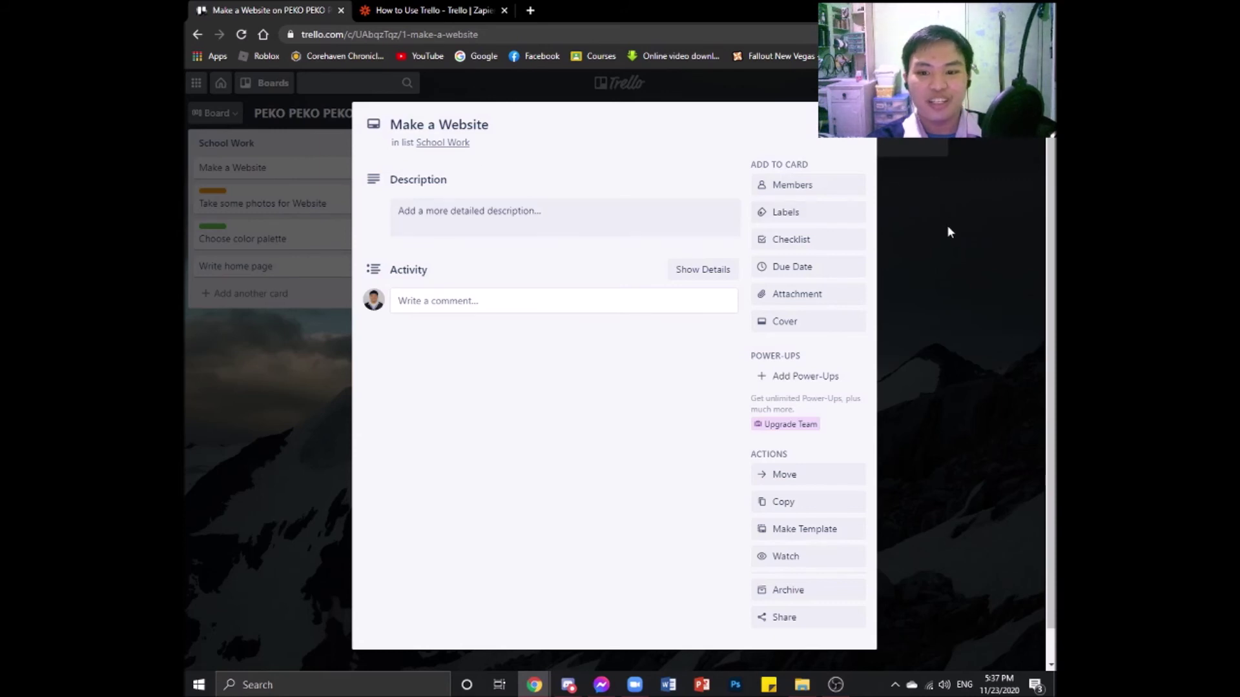
click(786, 216)
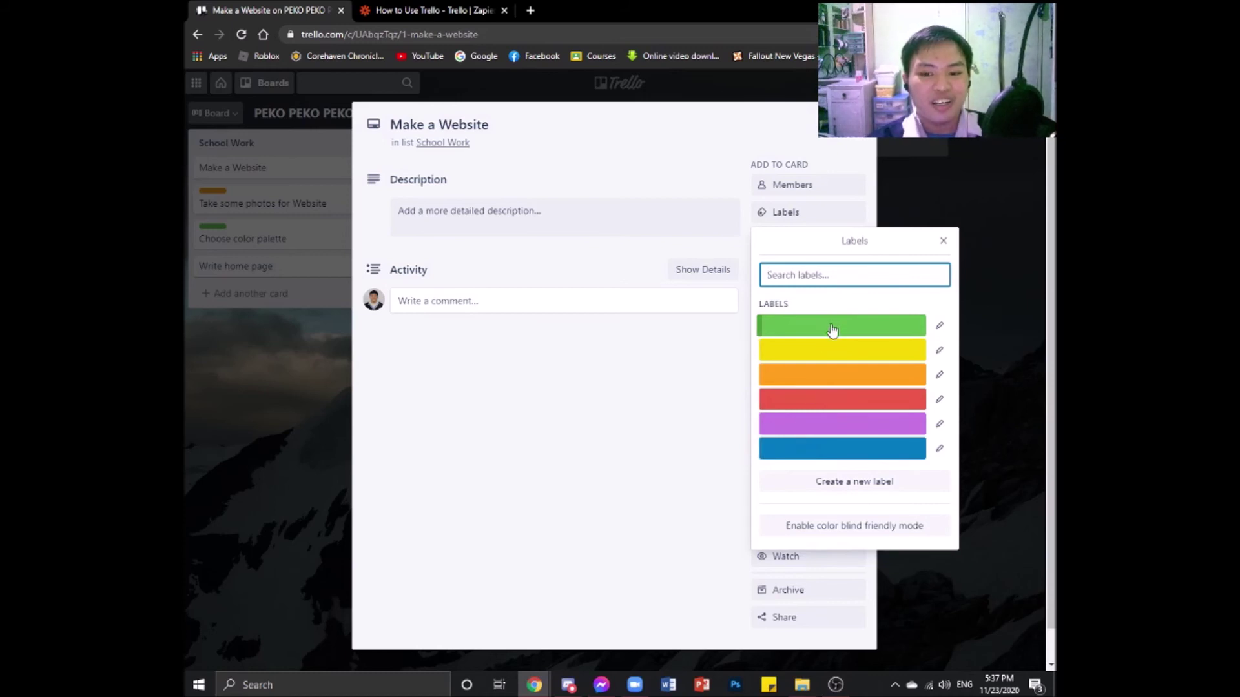
click(794, 447)
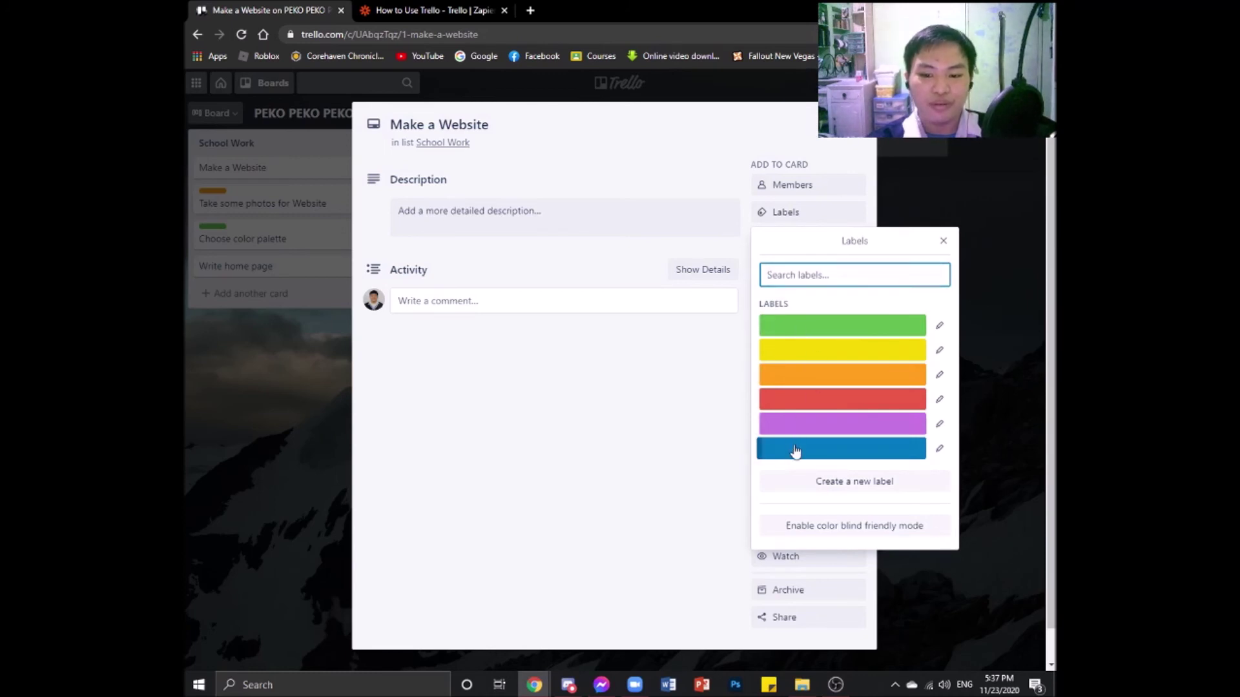
click(943, 241)
click(861, 117)
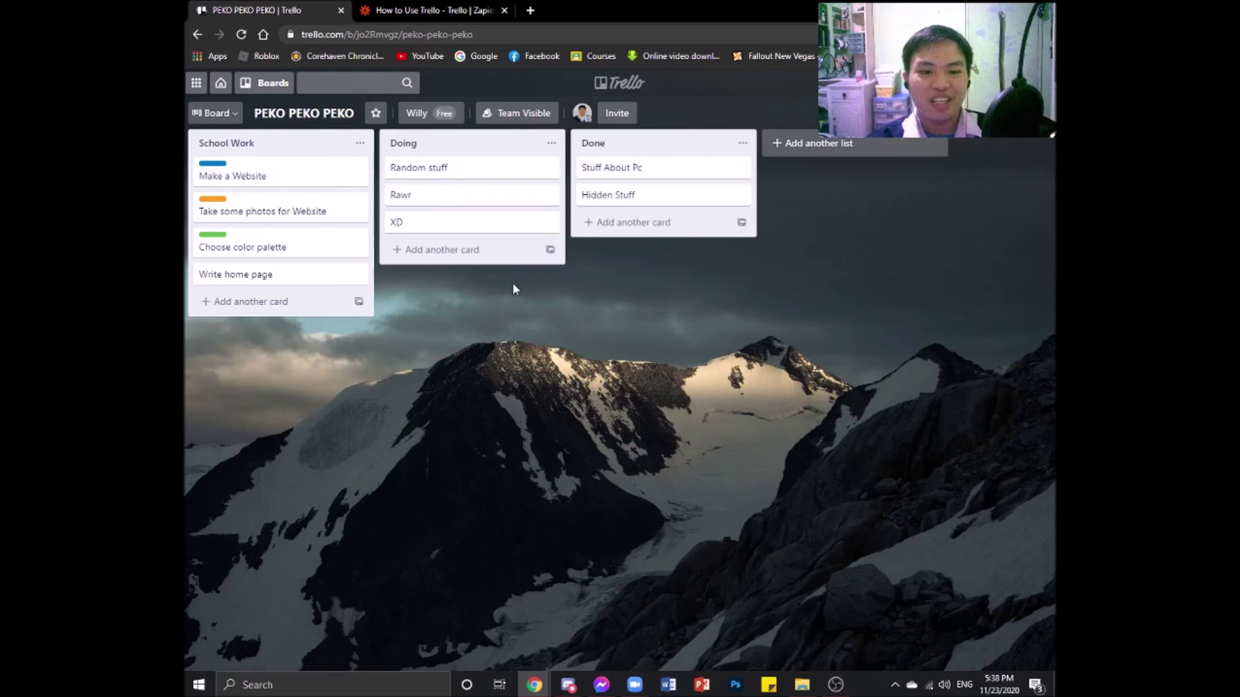
Return to the boards overview, search for "PEKO" and open the PEKO PEKO PEKO board.
click(221, 88)
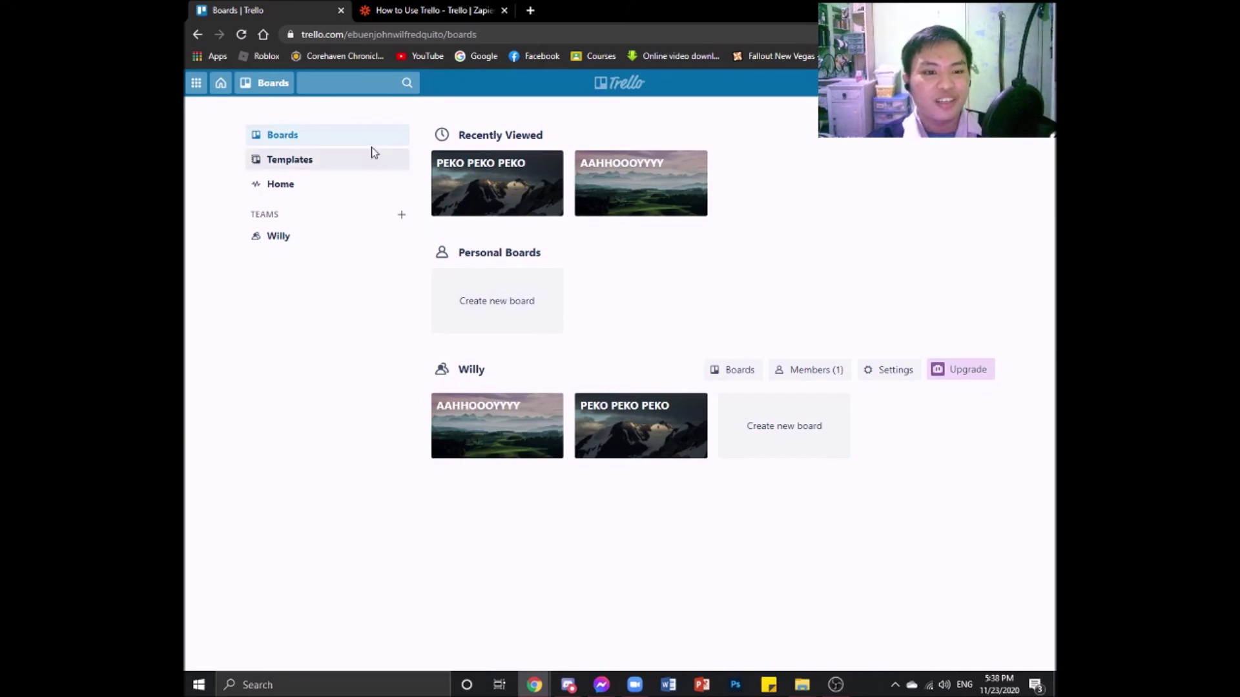
click(356, 85)
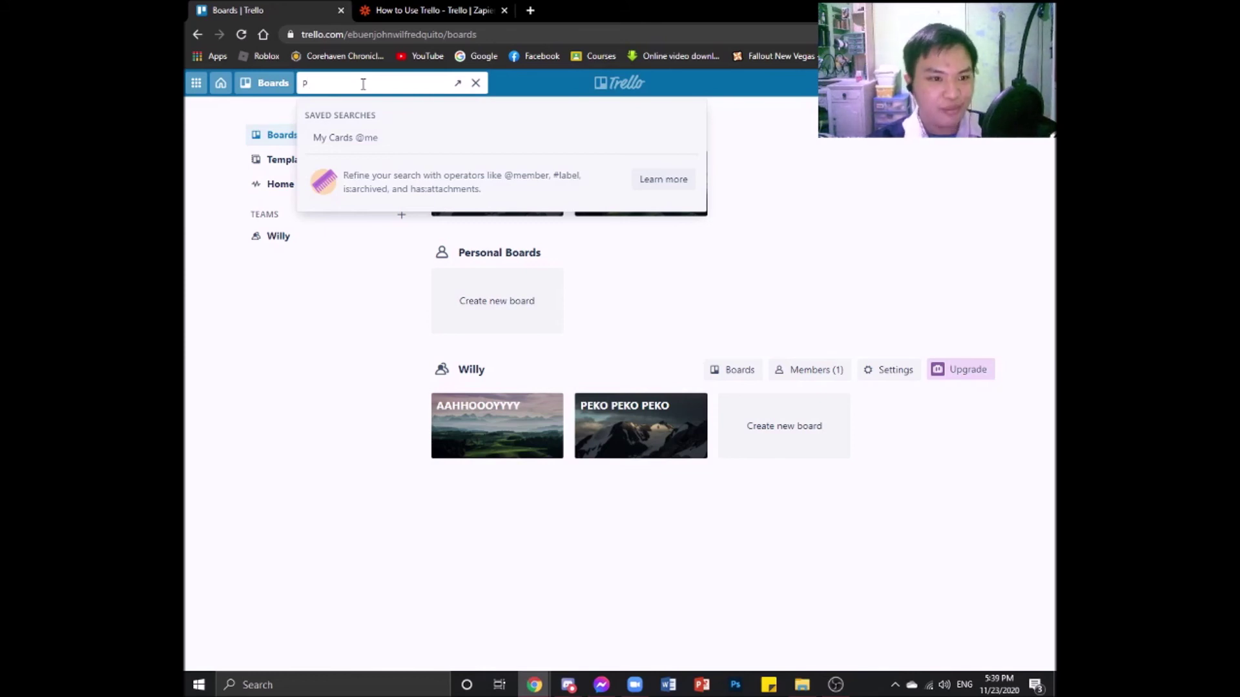
text(EKO)
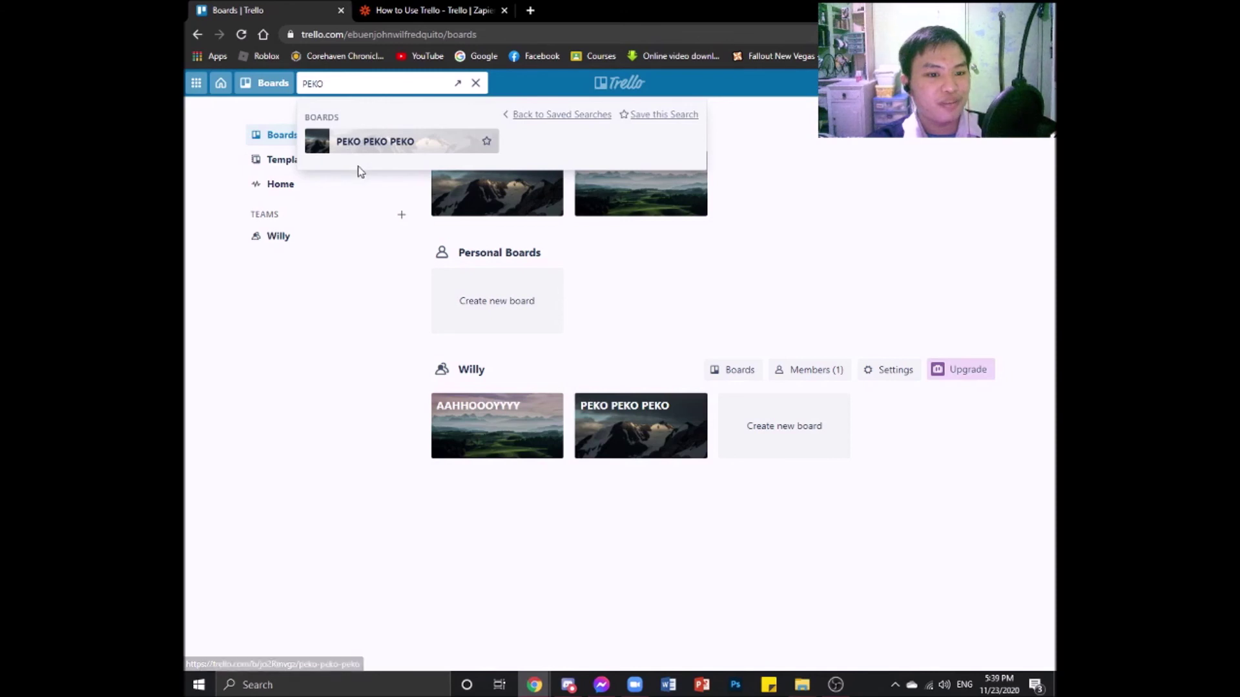
click(420, 150)
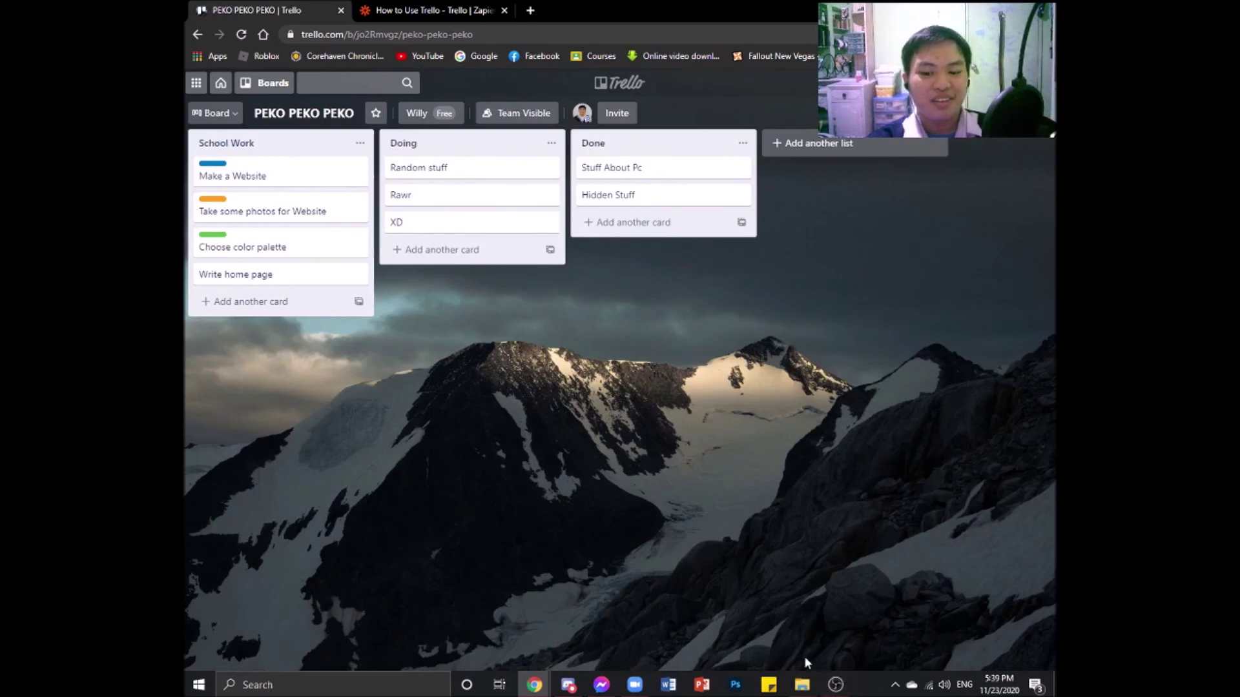
Reopen the PEKO PEKO PEKO board from the boards overview and open its Power-Ups directory.
click(221, 82)
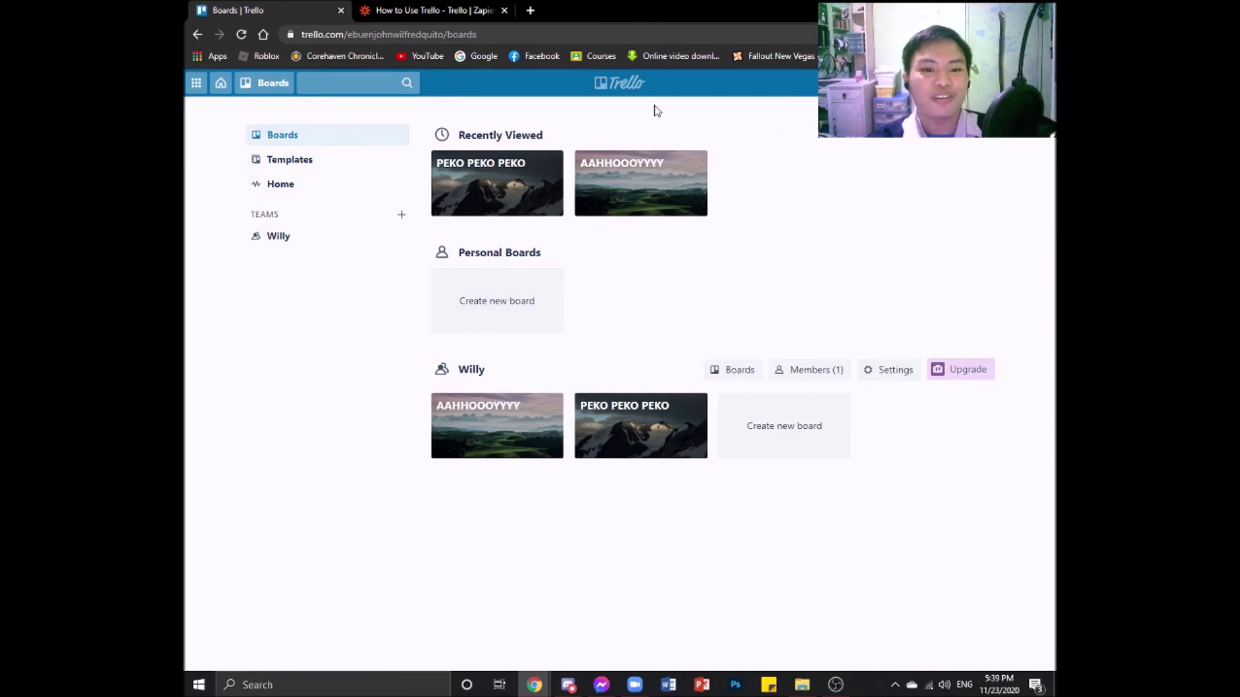
click(512, 187)
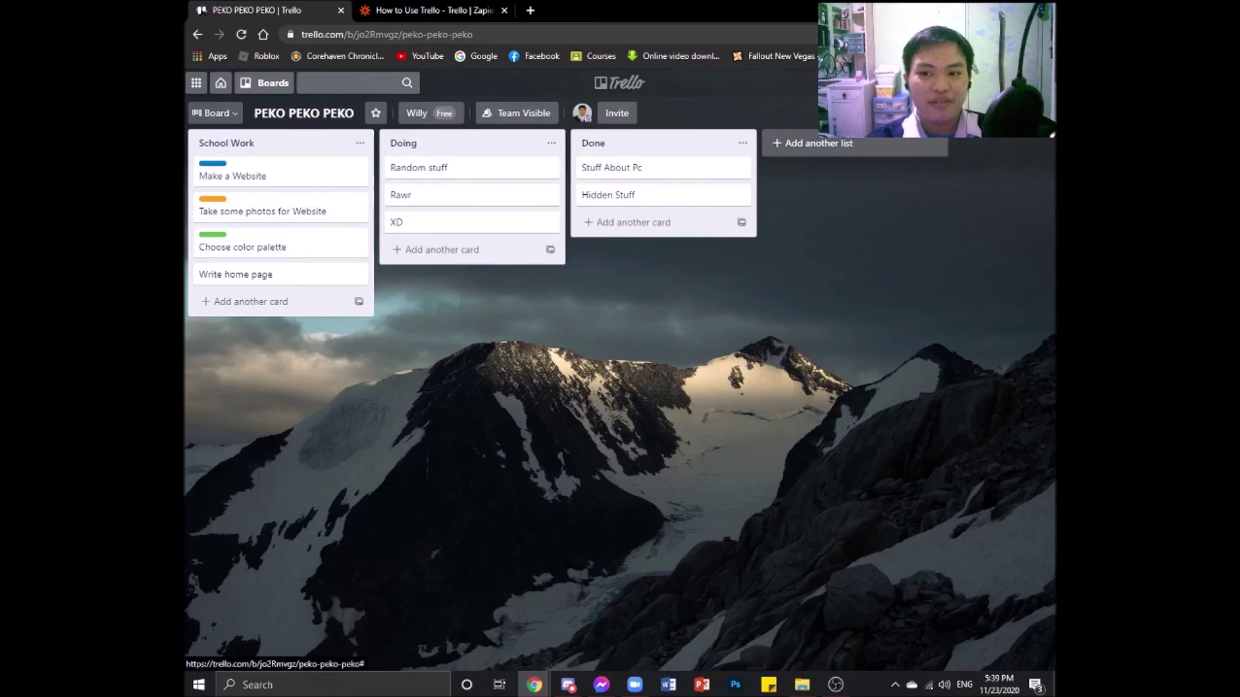
key(w)
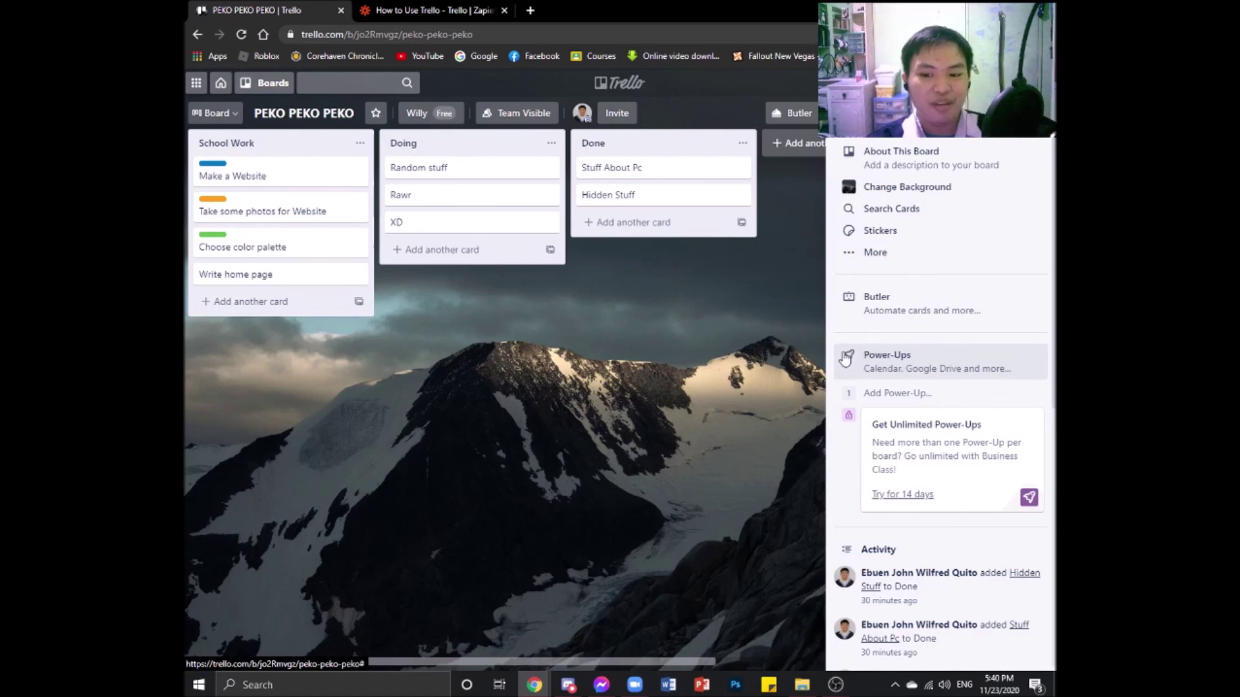
click(872, 362)
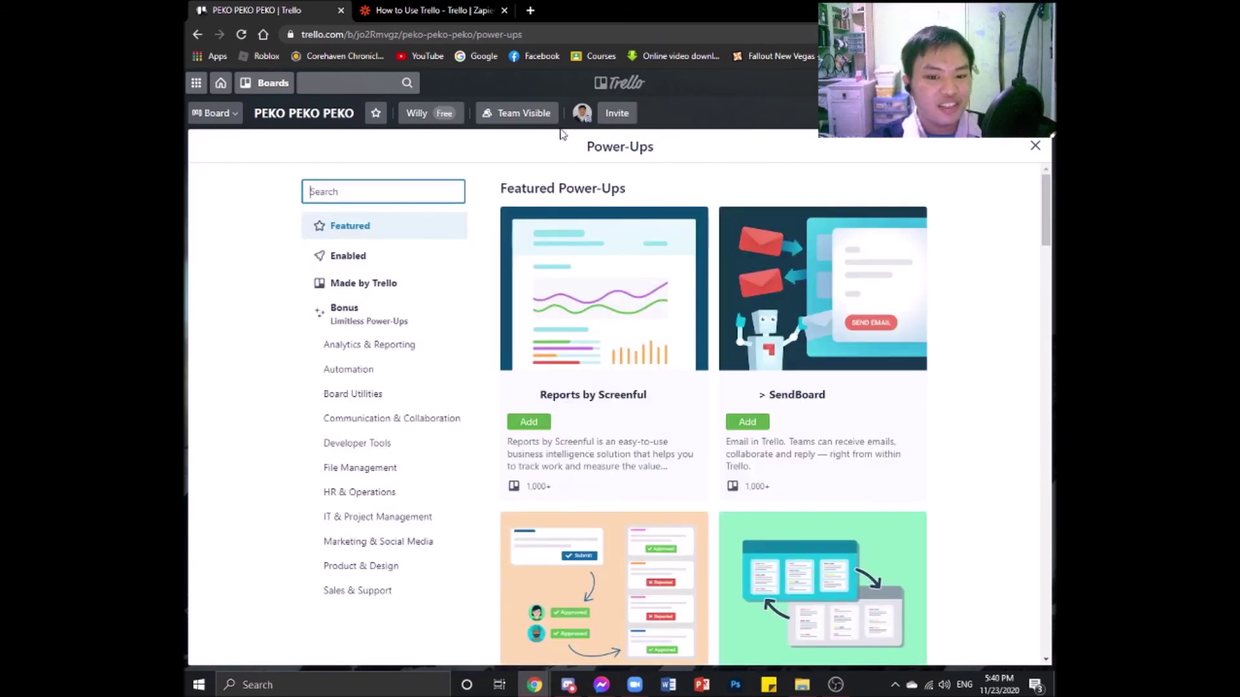
Search the Power-Ups for "Calendar", add the Calendar Power-Up to the board and close the directory.
text(Caln)
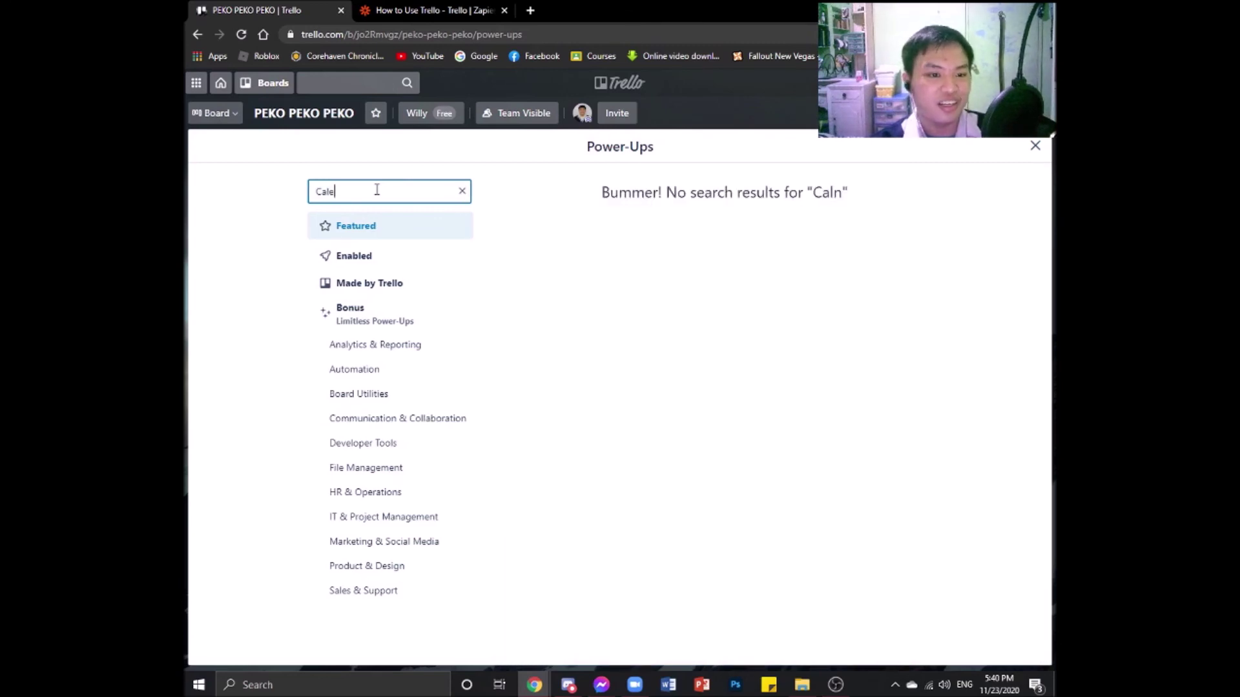
key(BackSpace)
text(endar)
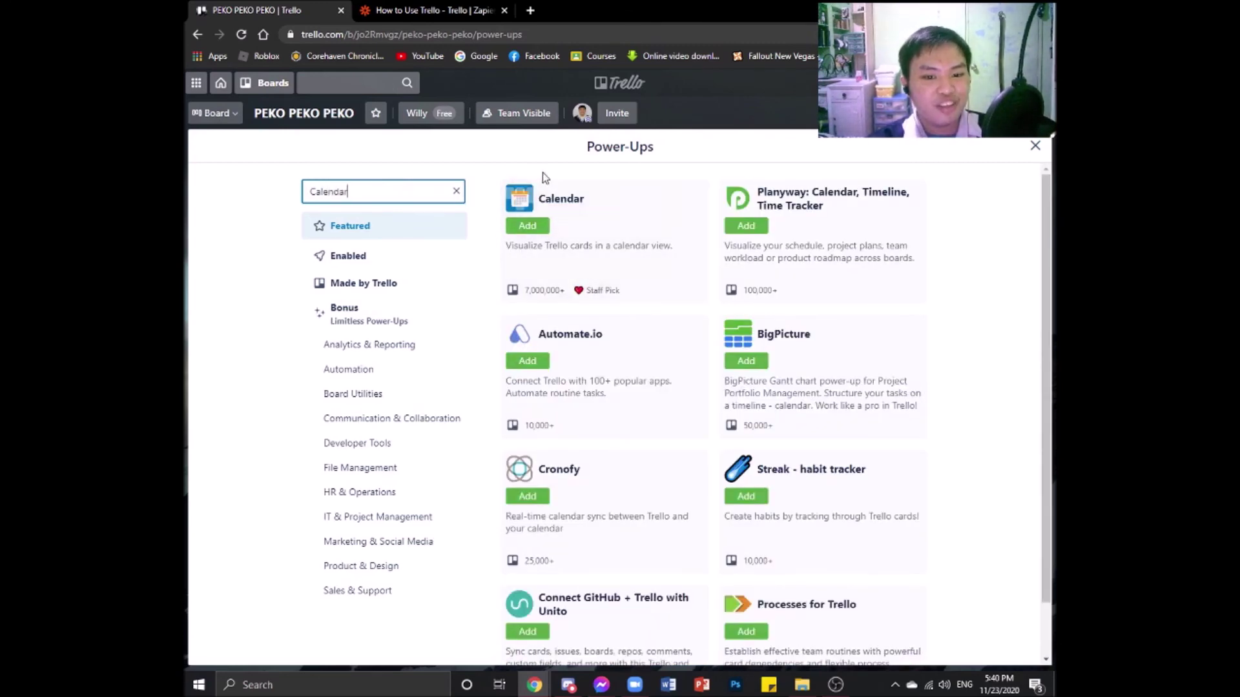
click(526, 226)
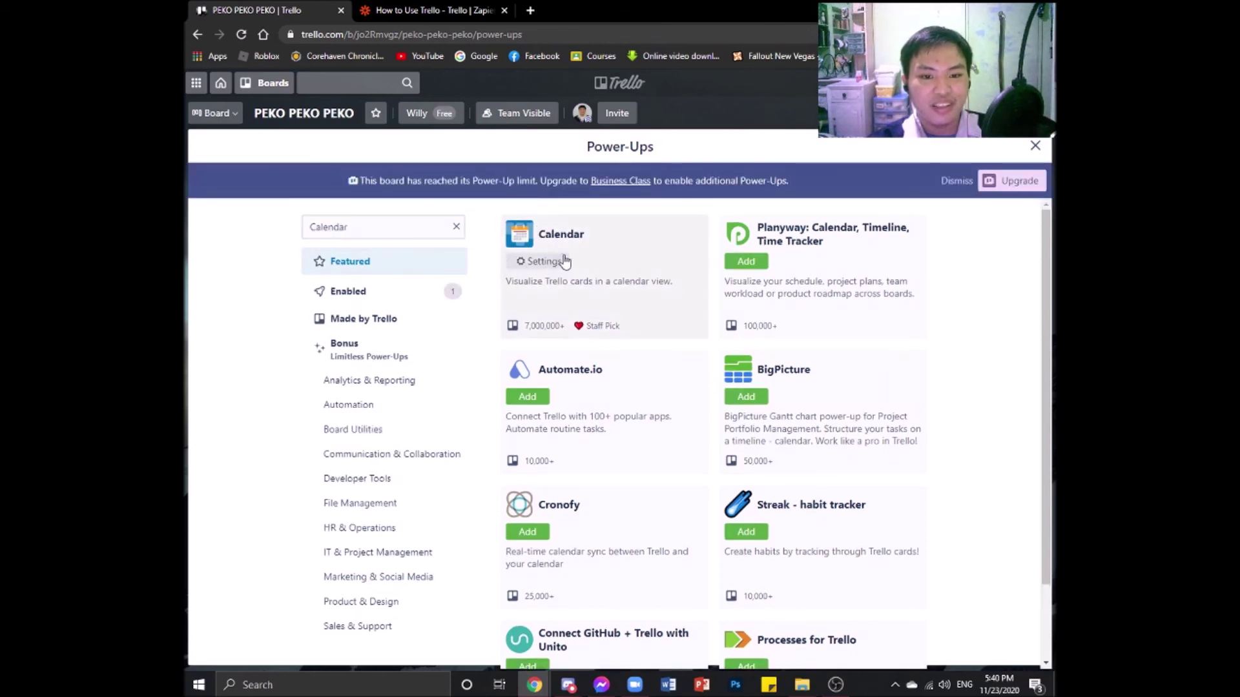
click(1035, 147)
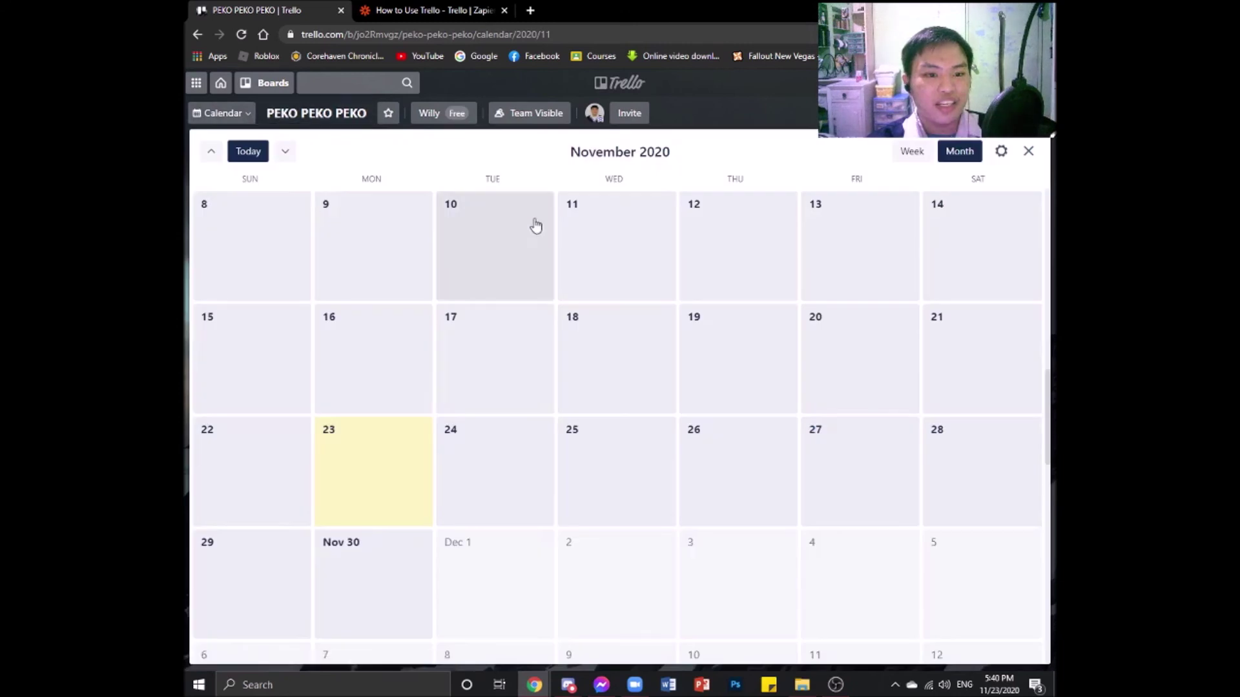
Browse the board's monthly calendar back to October 2020 and forward to November, checking the October 8 day on the way.
scroll(743, 452, up, 3)
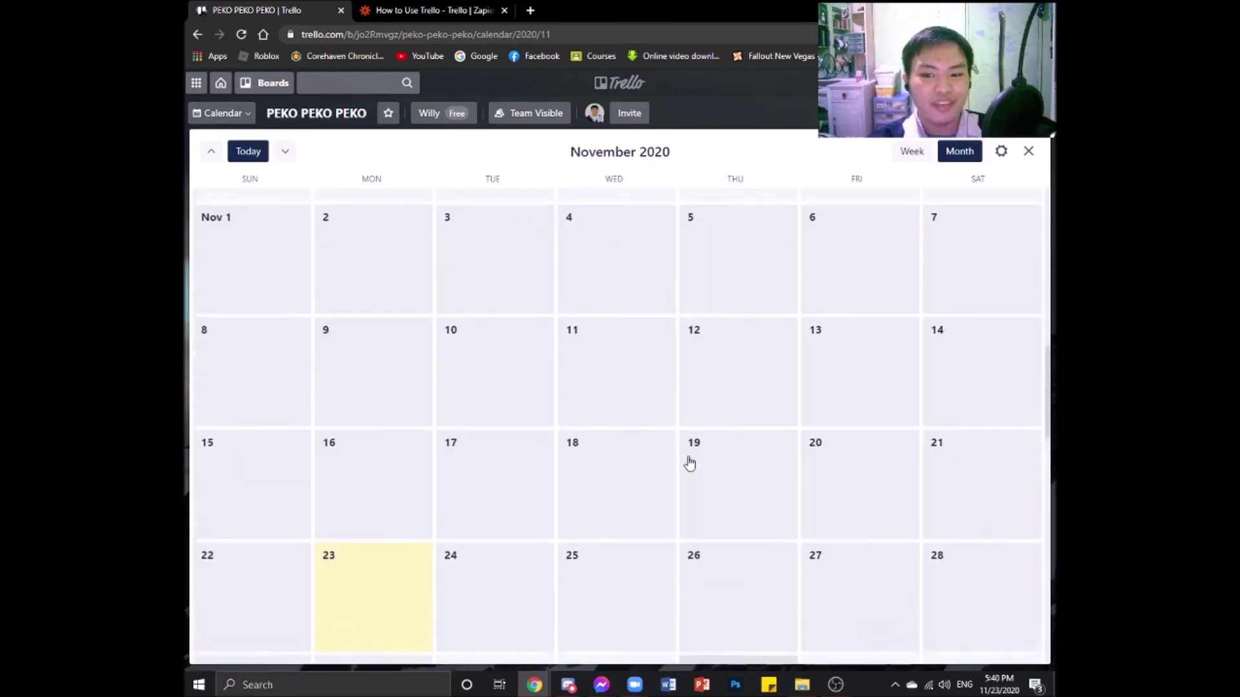
scroll(639, 332, up, 5)
scroll(600, 346, up, 3)
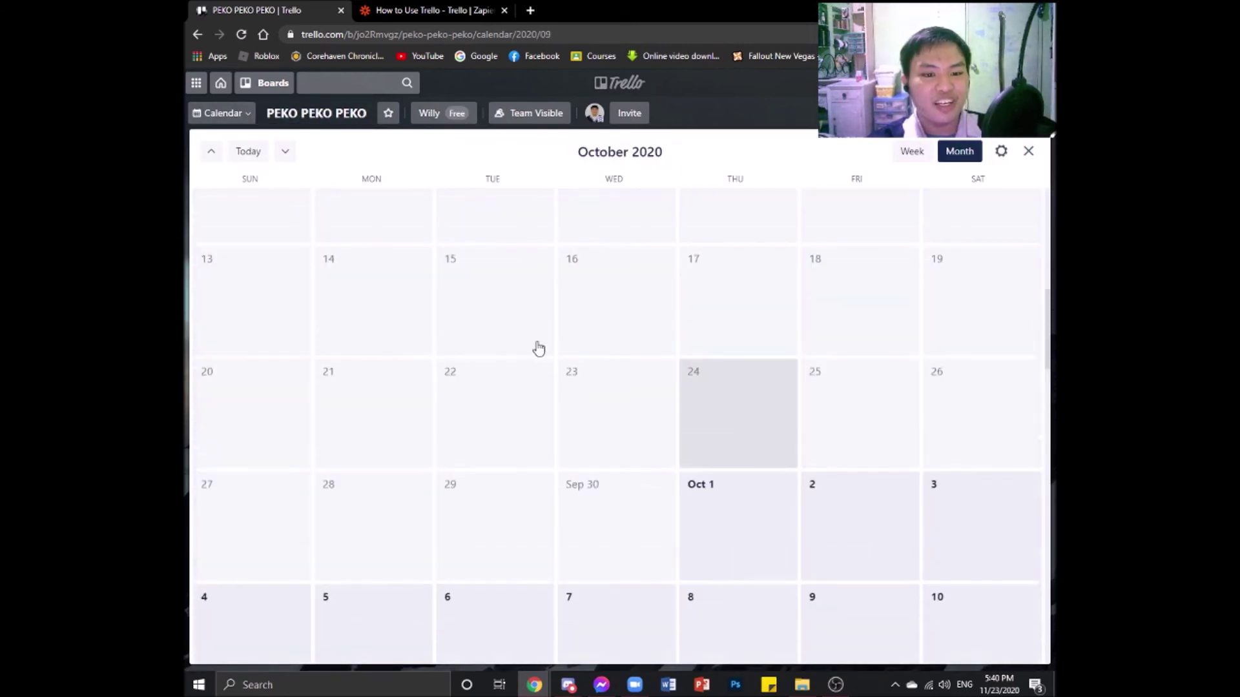
scroll(545, 374, down, 3)
right_click(551, 368)
click(756, 310)
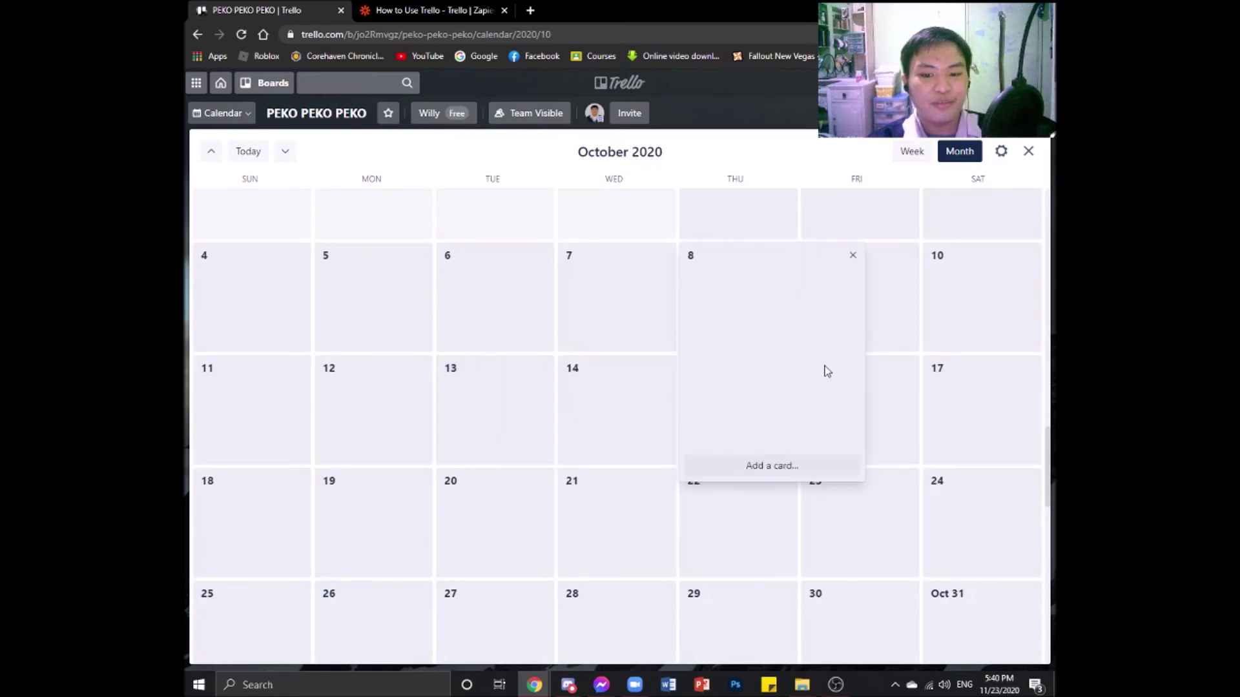
click(859, 277)
scroll(791, 398, down, 3)
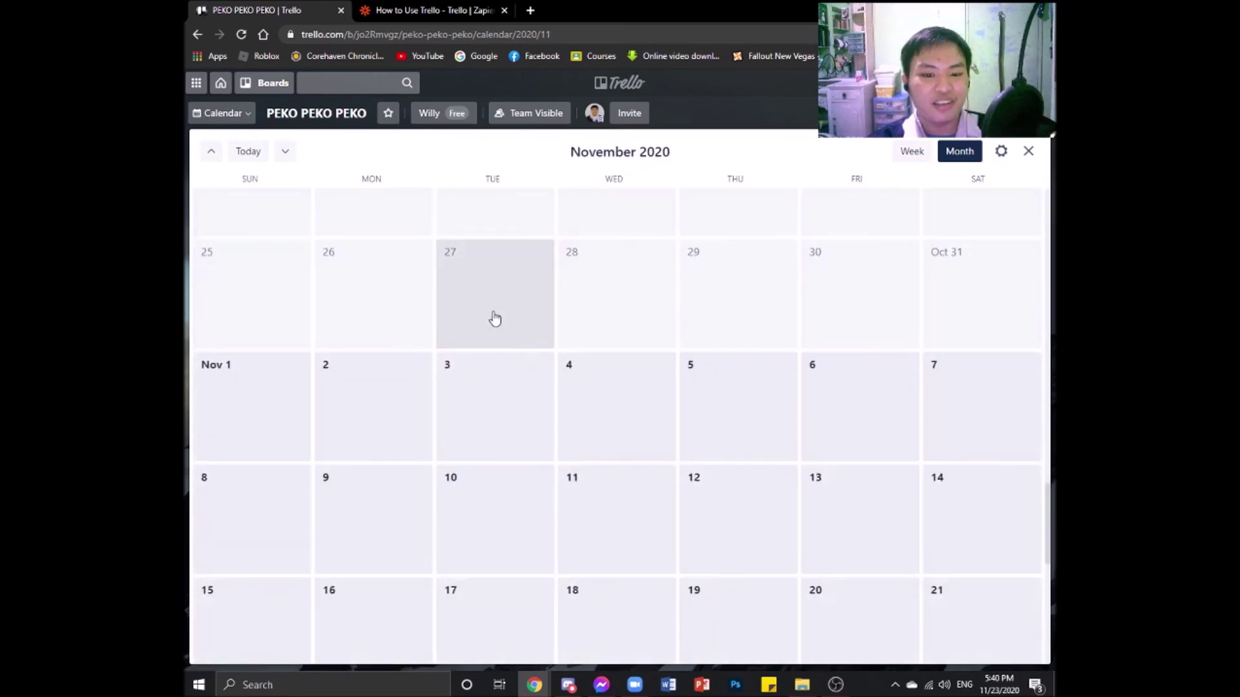
click(500, 318)
click(604, 257)
Add a card titled "School Work" to November 3 at 12:00 PM in the School Work list, and close the day's view.
click(516, 392)
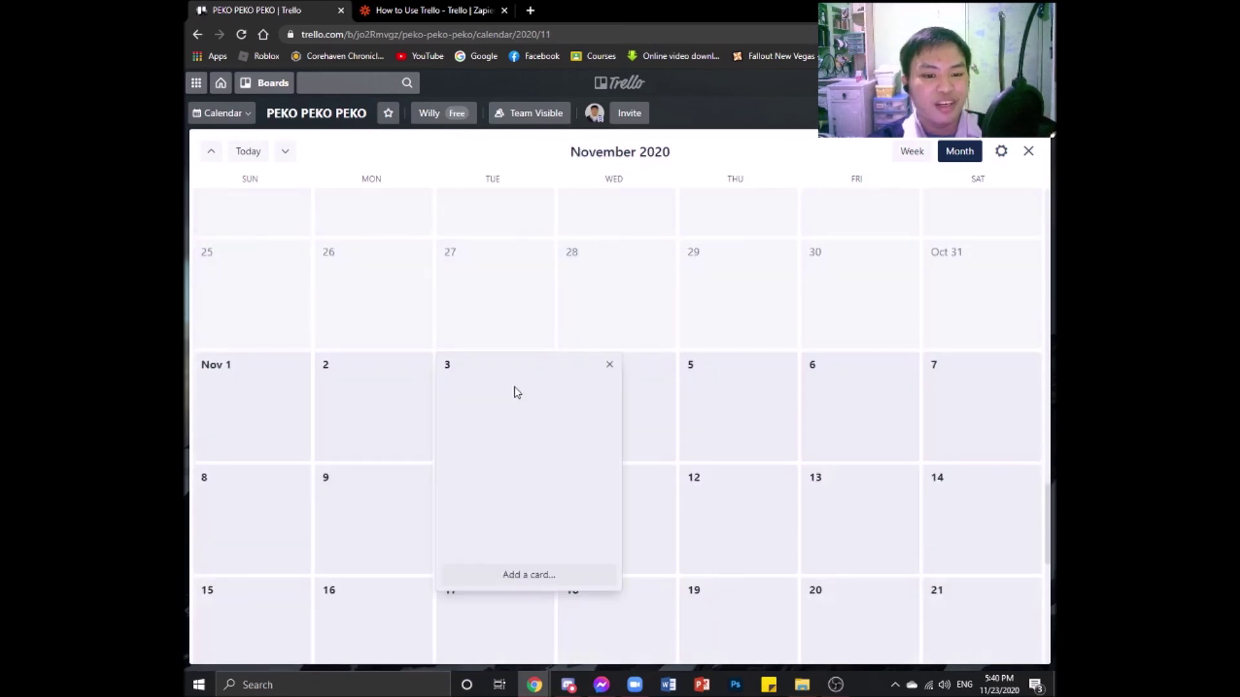
click(532, 576)
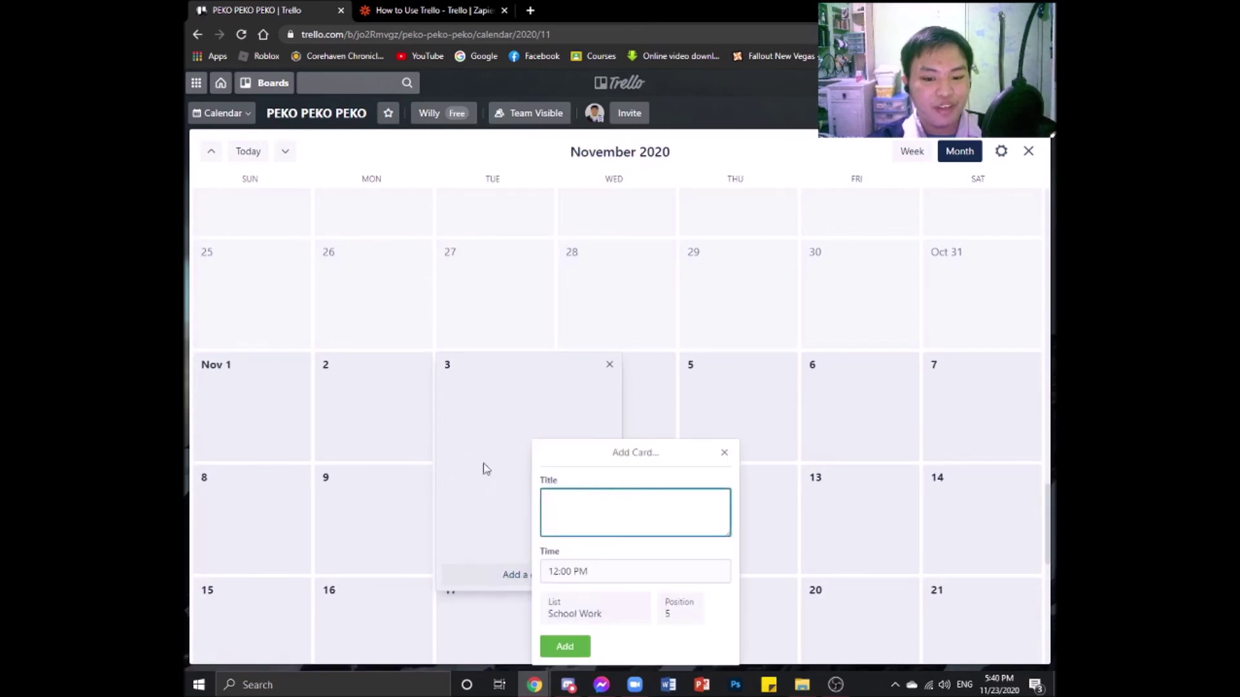
scroll(521, 434, down, 3)
scroll(515, 420, up, 2)
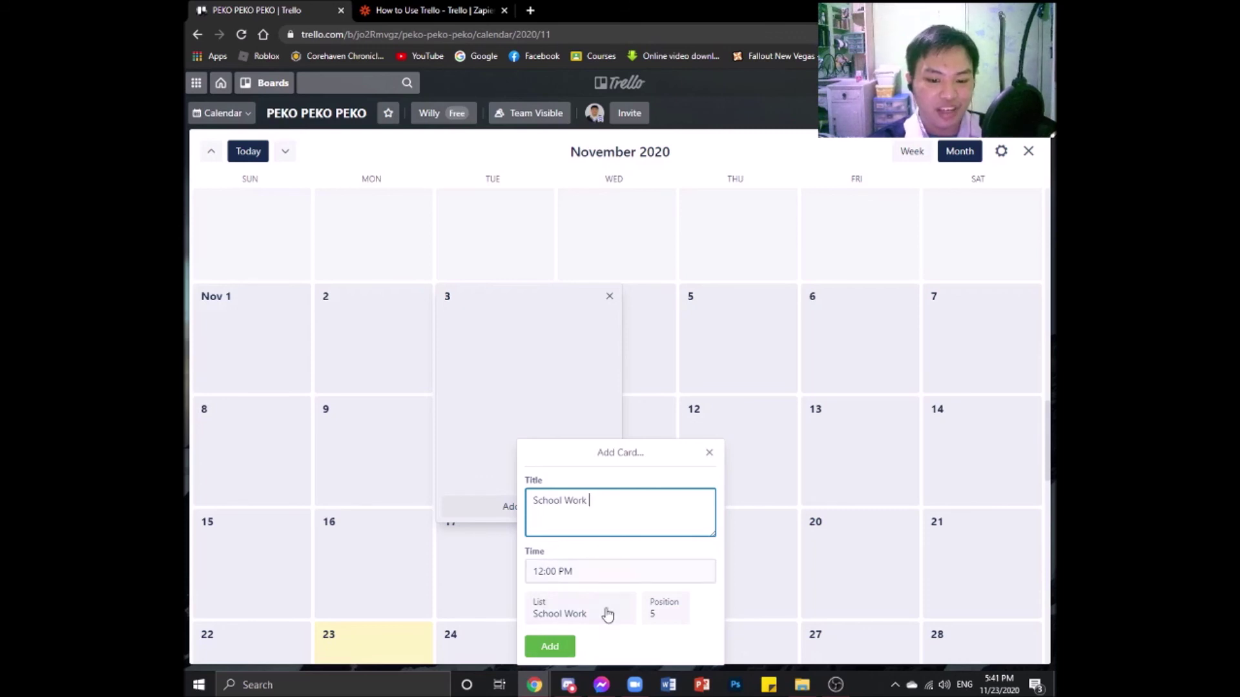
click(559, 646)
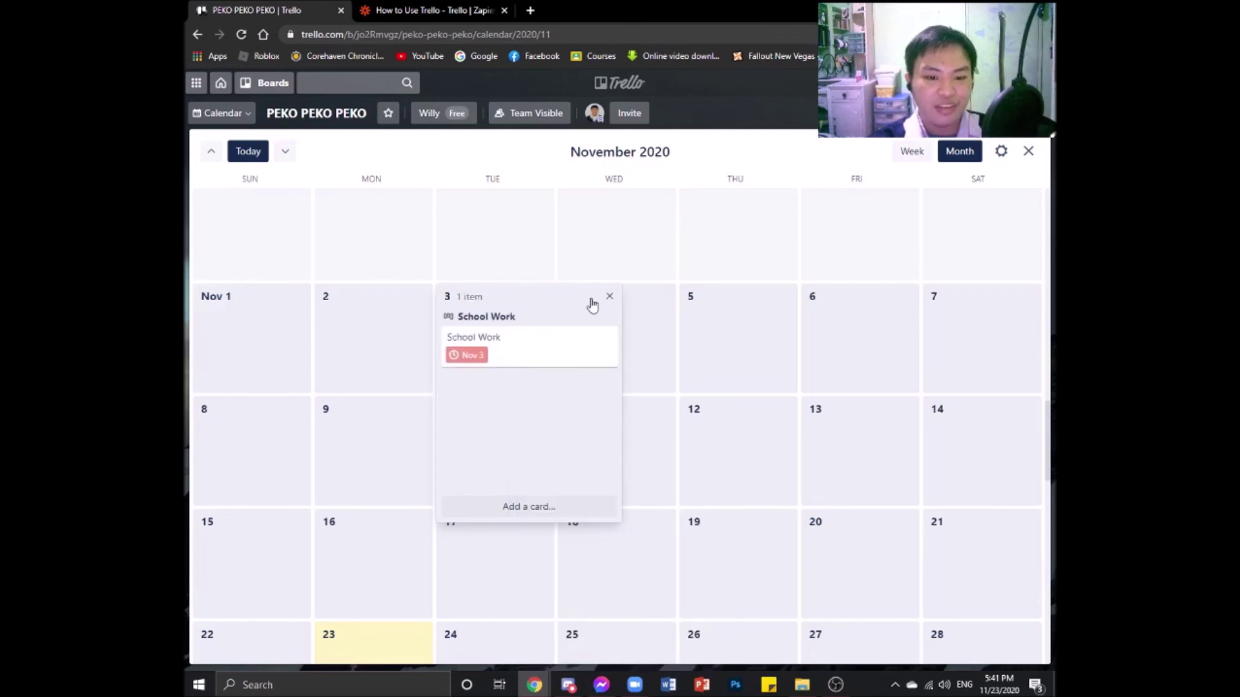
click(620, 373)
click(484, 359)
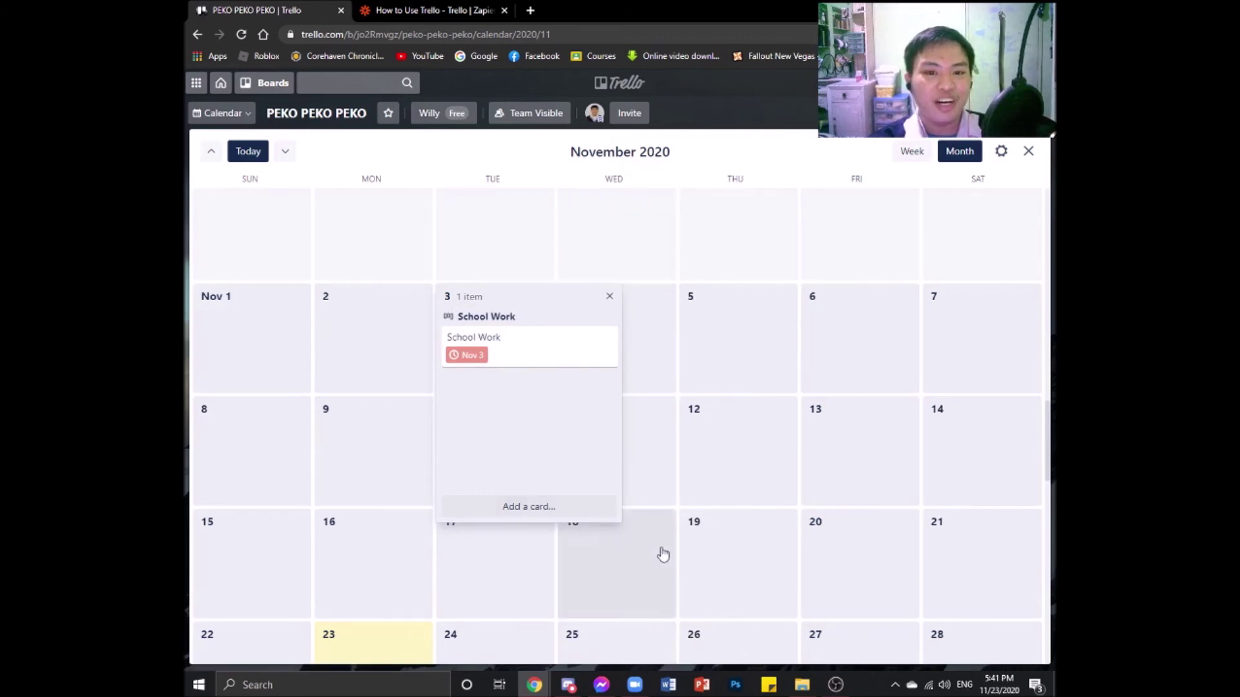
click(610, 298)
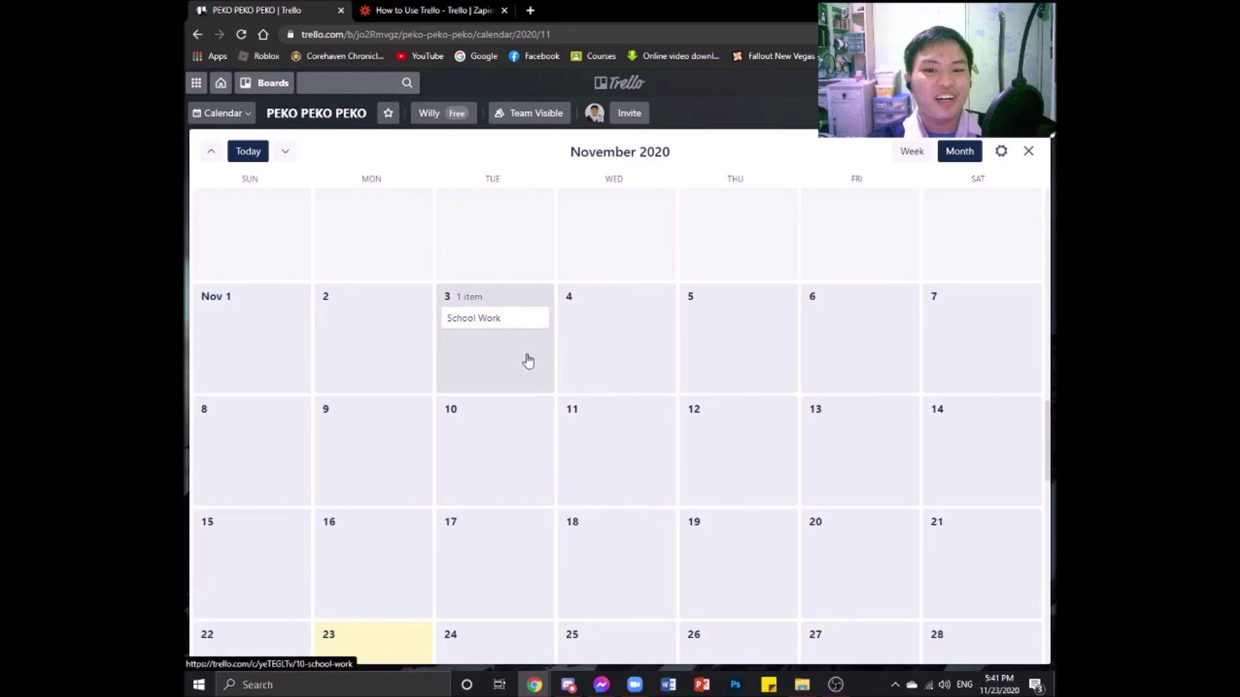